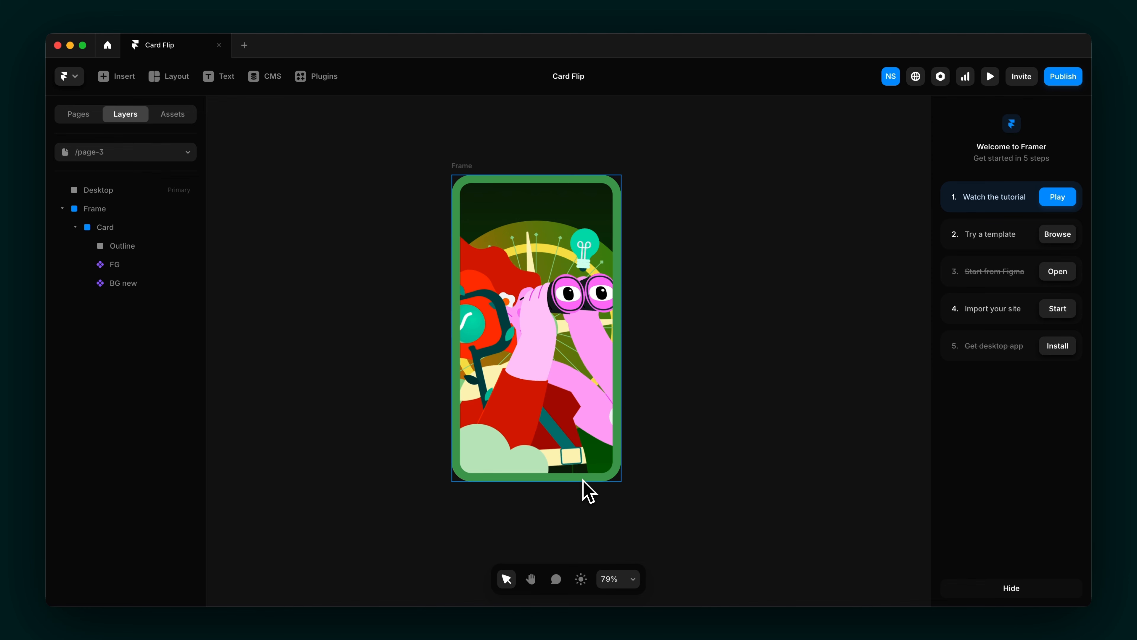
Step: Inspect the card's Outline, FG and BG layers, then select the outer Frame
left_click(163, 234)
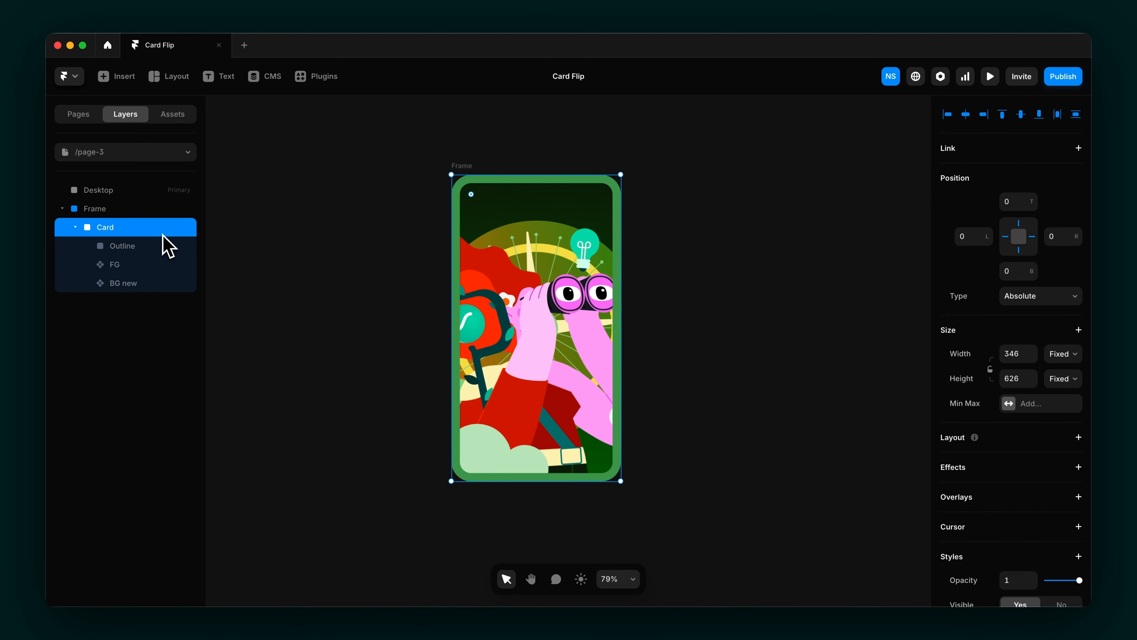
left_click(178, 248)
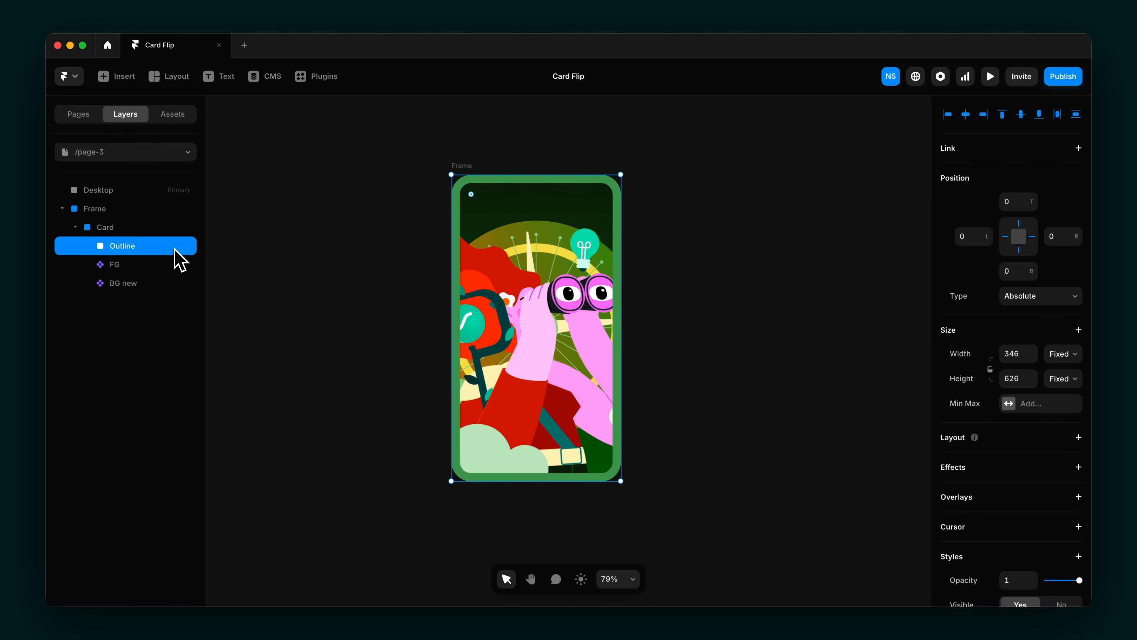
left_click(169, 268)
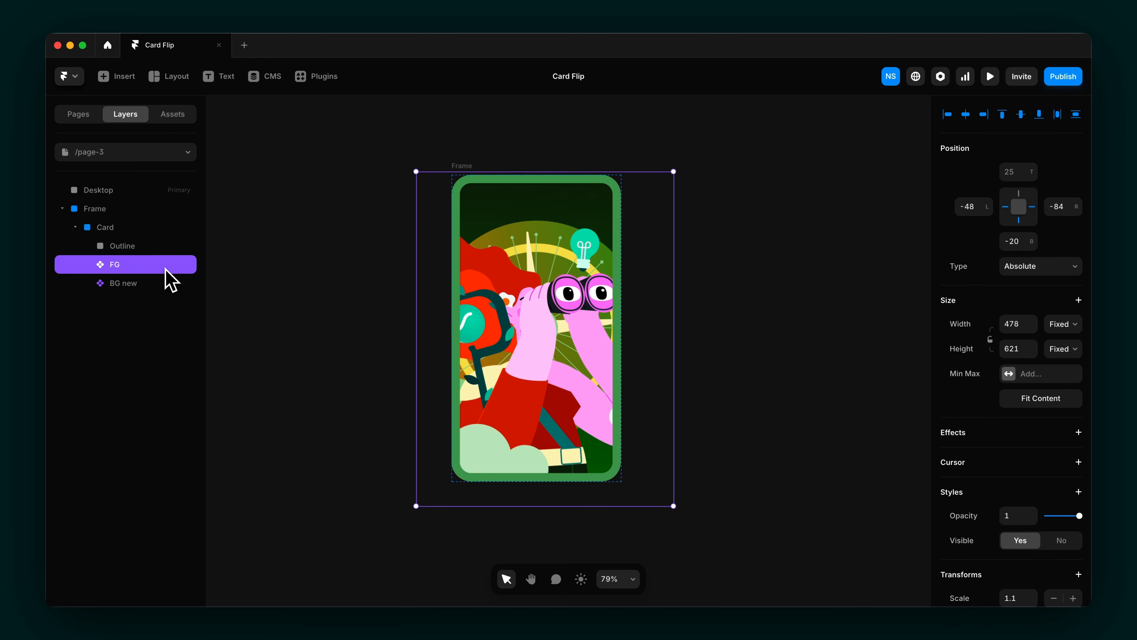
left_click(159, 286)
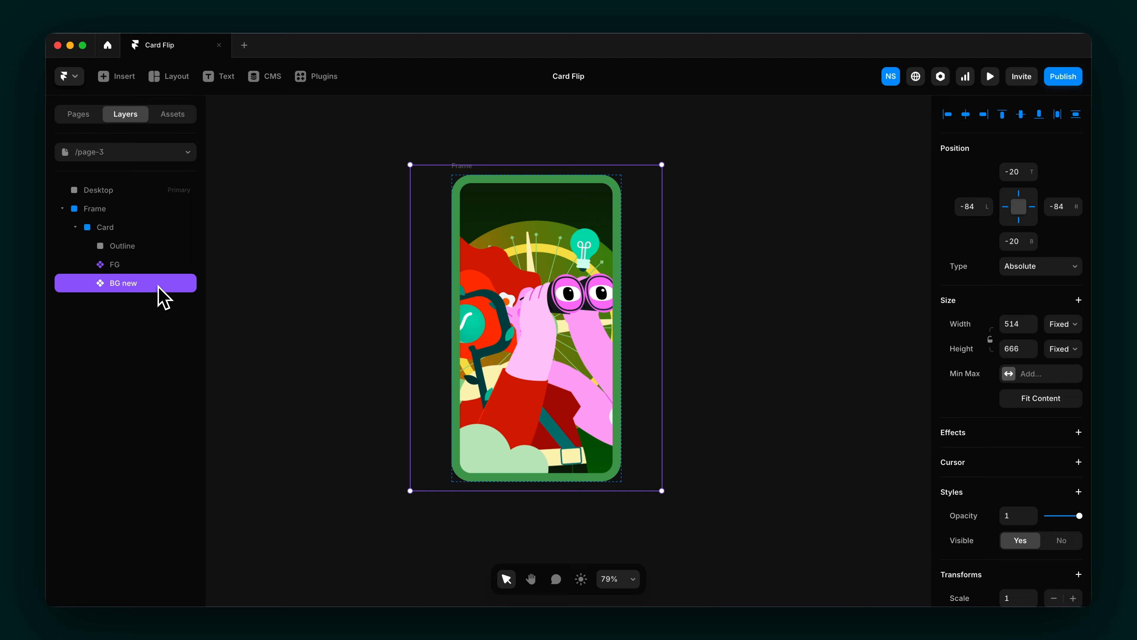
left_click(118, 227)
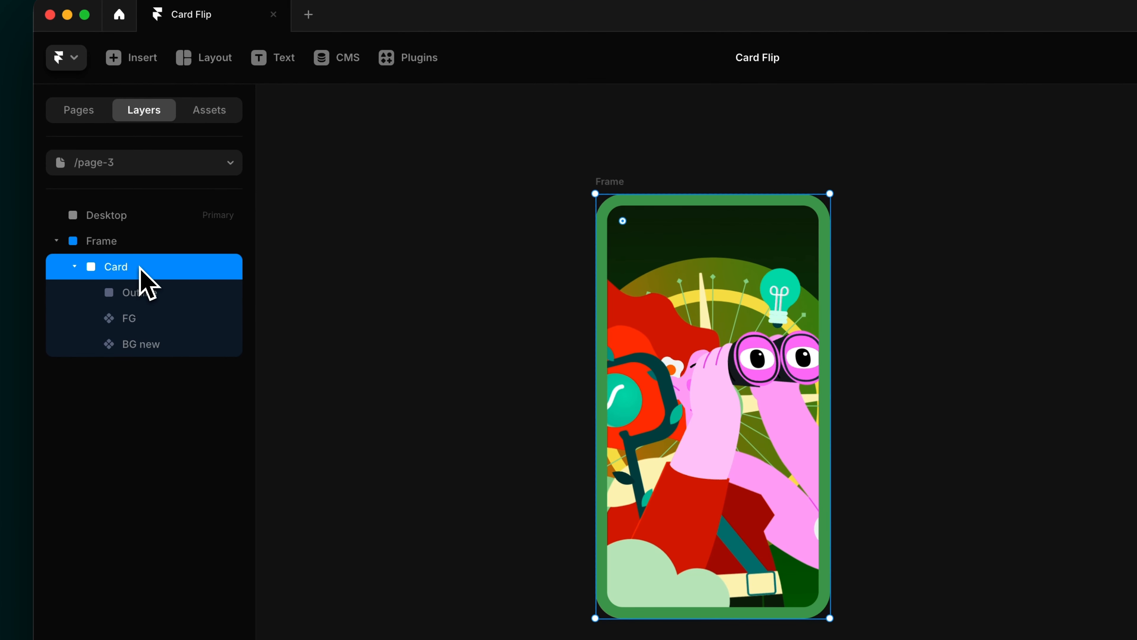
left_click(130, 244)
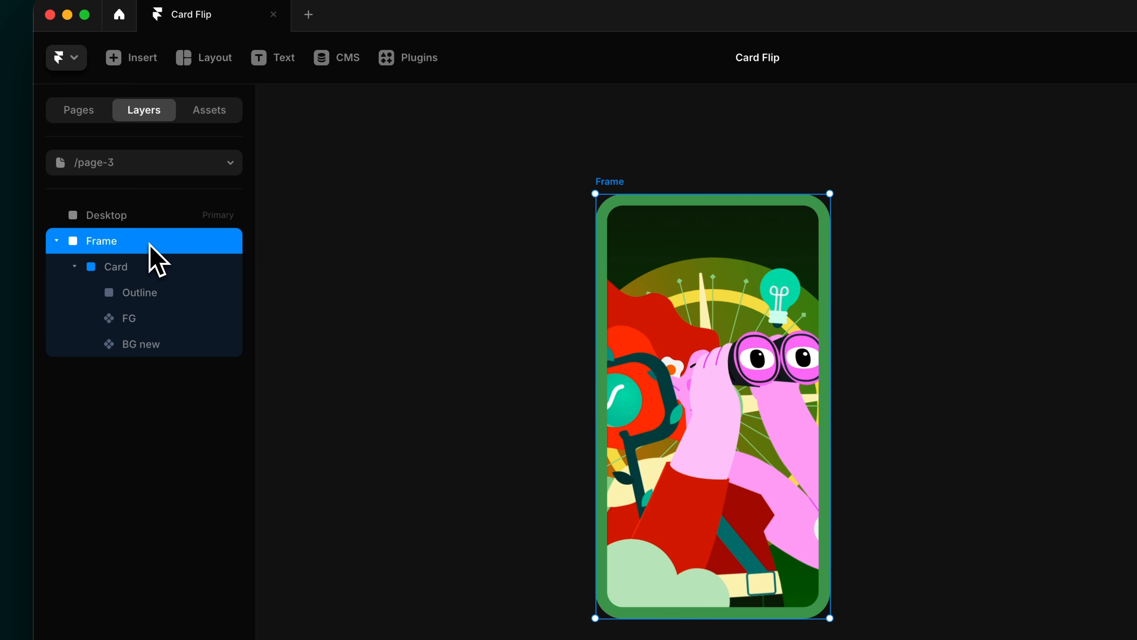
Step: Convert the Frame into a component and select the Card inside Variant 1
right_click(165, 244)
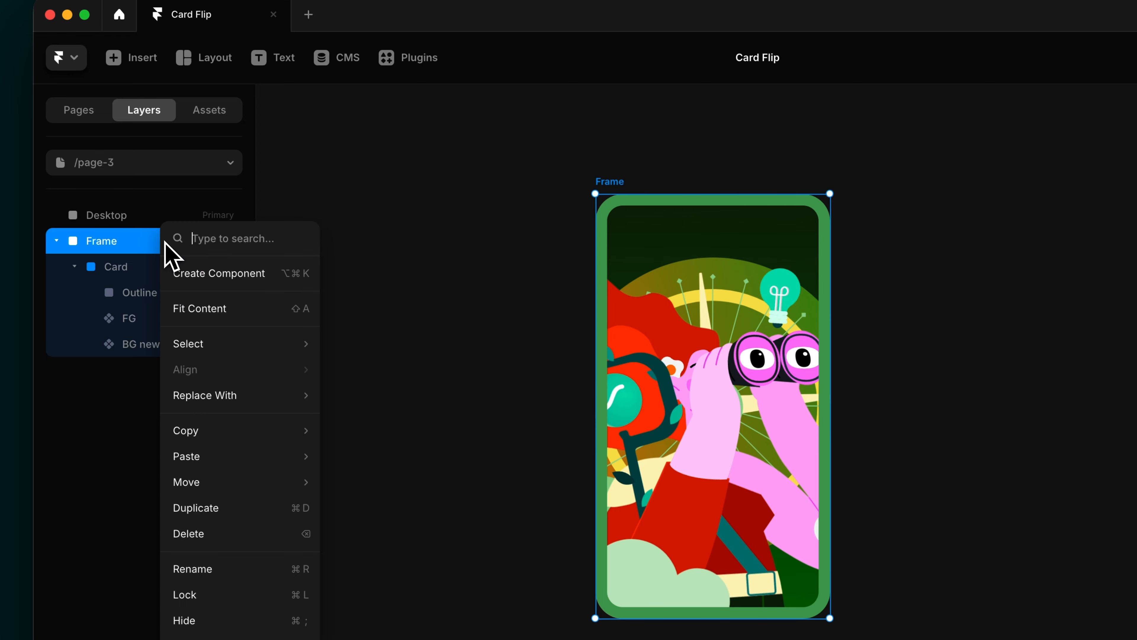
left_click(205, 274)
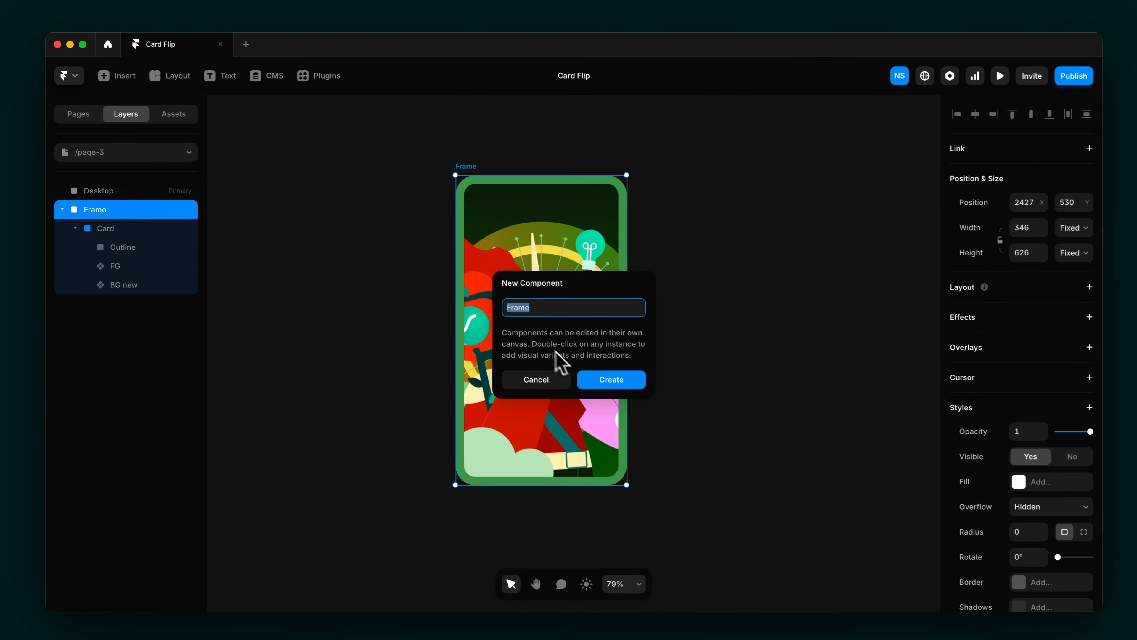
left_click(592, 377)
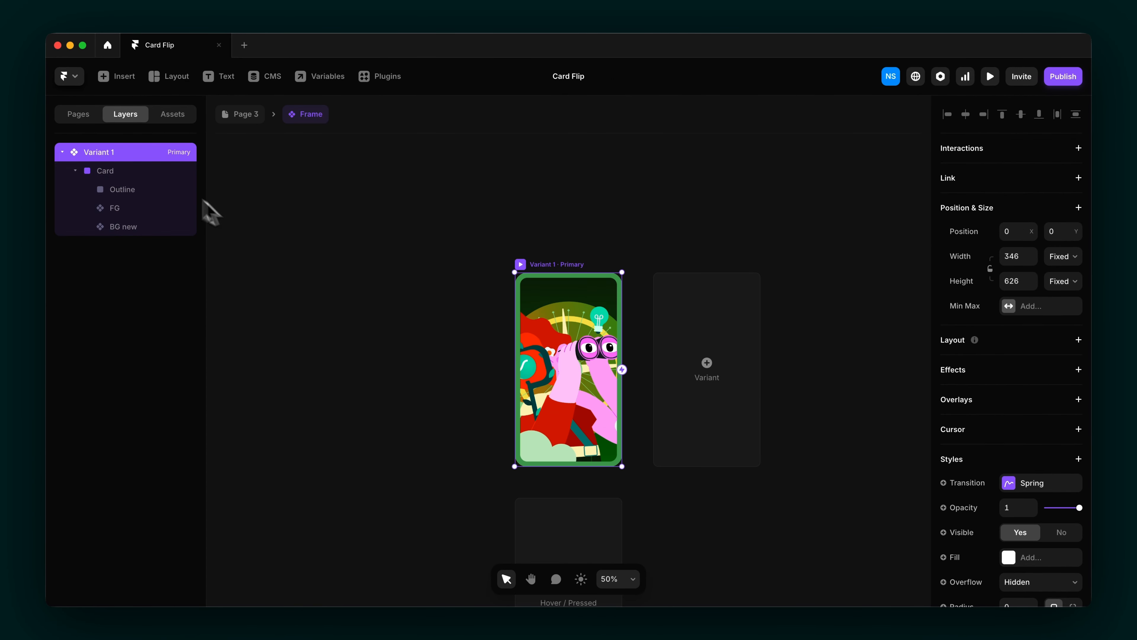
left_click(156, 175)
scroll(990, 464, "down", 6)
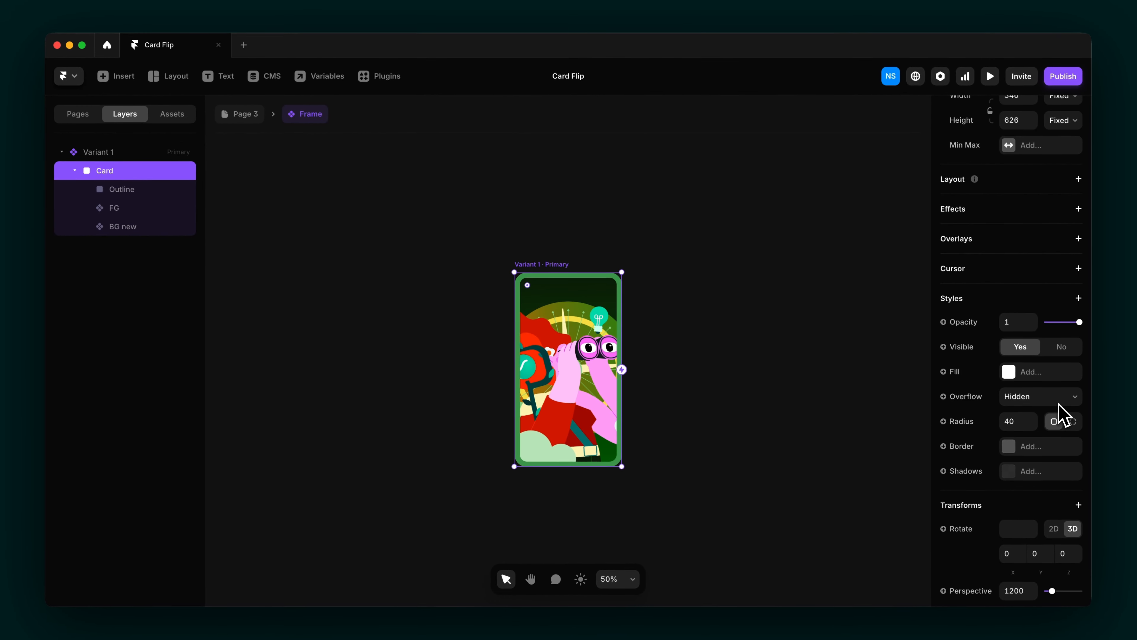
Step: Draw a tall frame named Left and duplicate it beside itself as Right
key("f")
left_click_drag(297, 249, 352, 439)
double_click(99, 249)
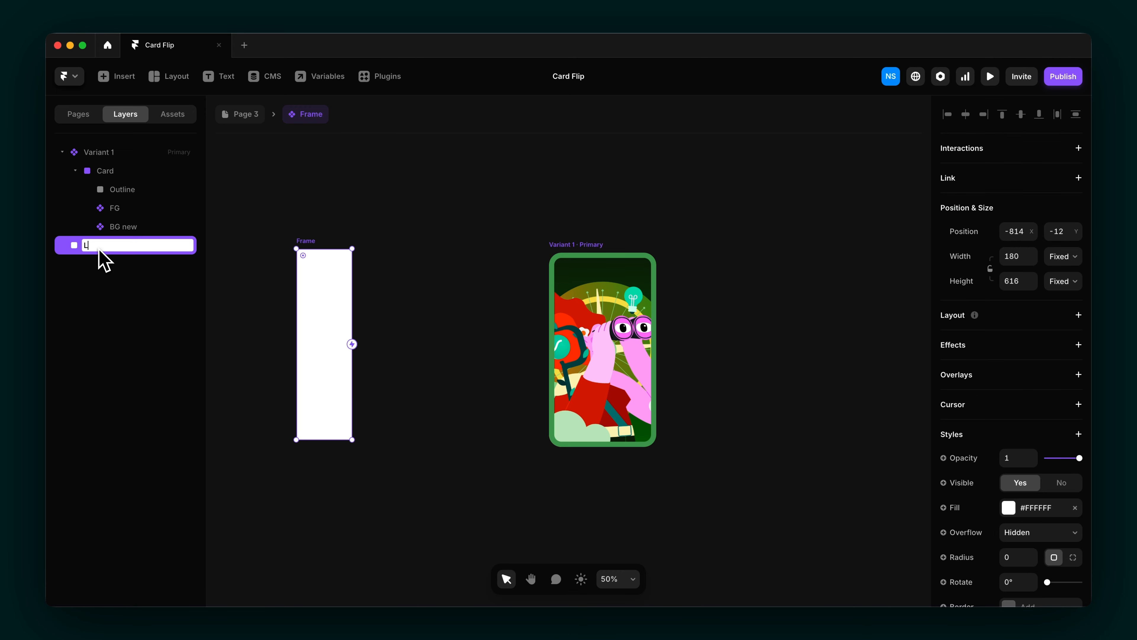
key("Return")
left_click_drag(321, 312, 382, 320, "alt")
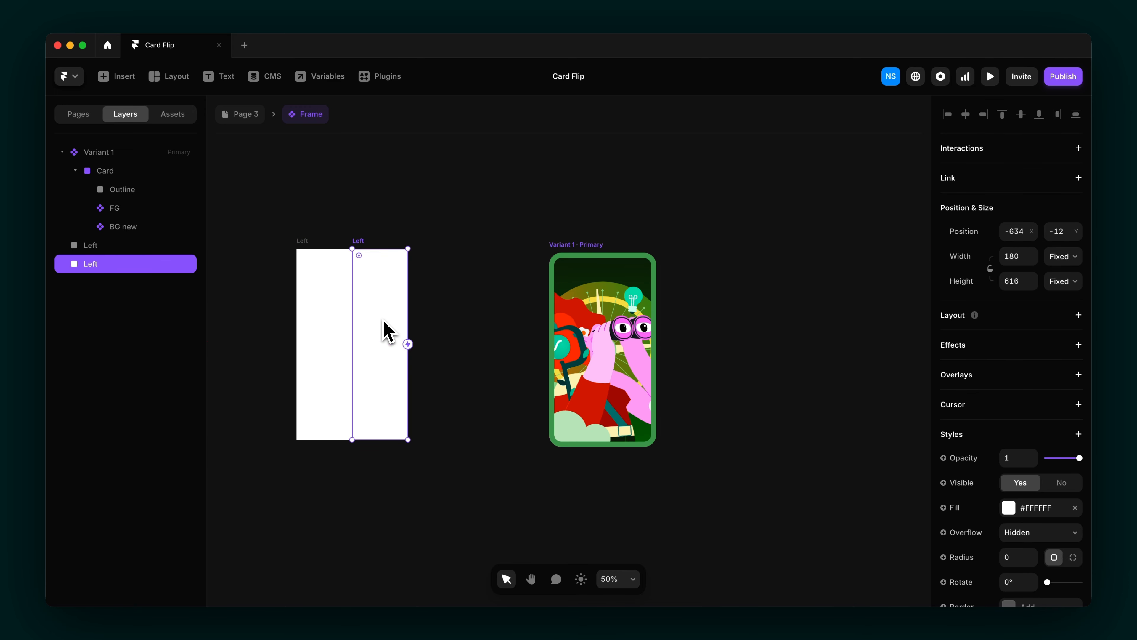
double_click(92, 265)
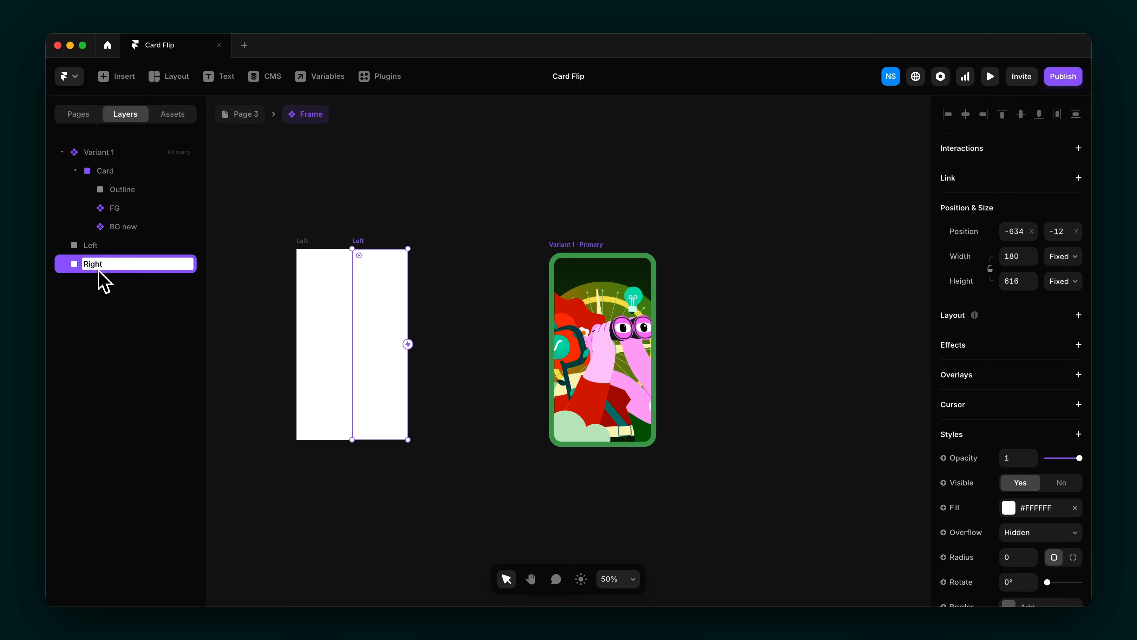
type("Right")
key("Return")
Step: Wrap Left and Right in a horizontal Stack with a gap of 0
left_click(316, 324)
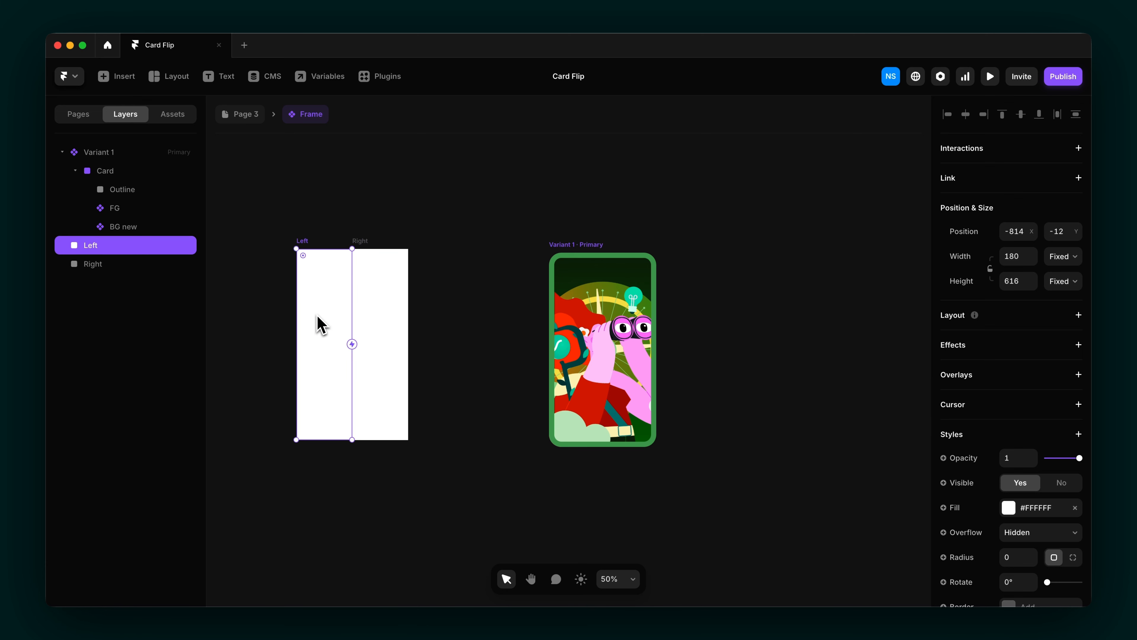
left_click(394, 331, "shift")
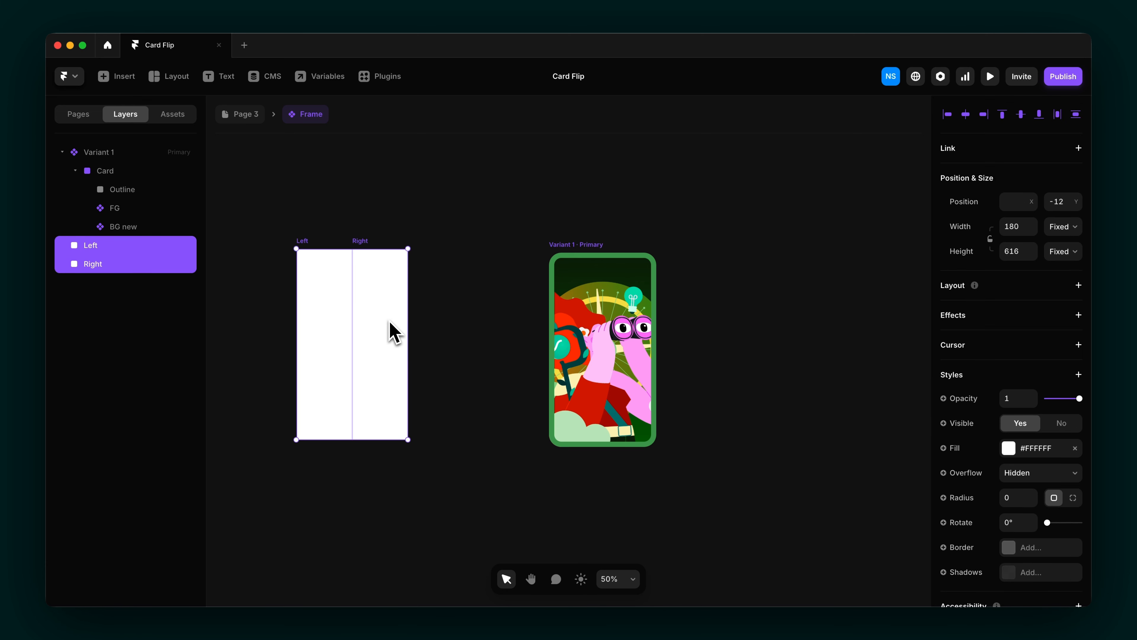
right_click(380, 315)
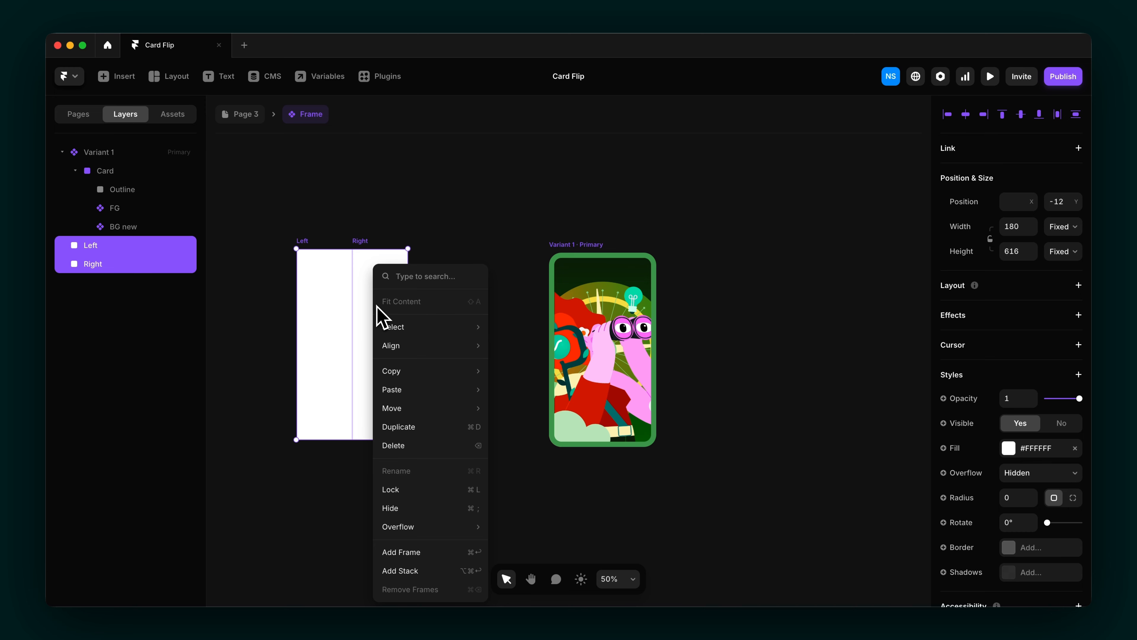
left_click(394, 570)
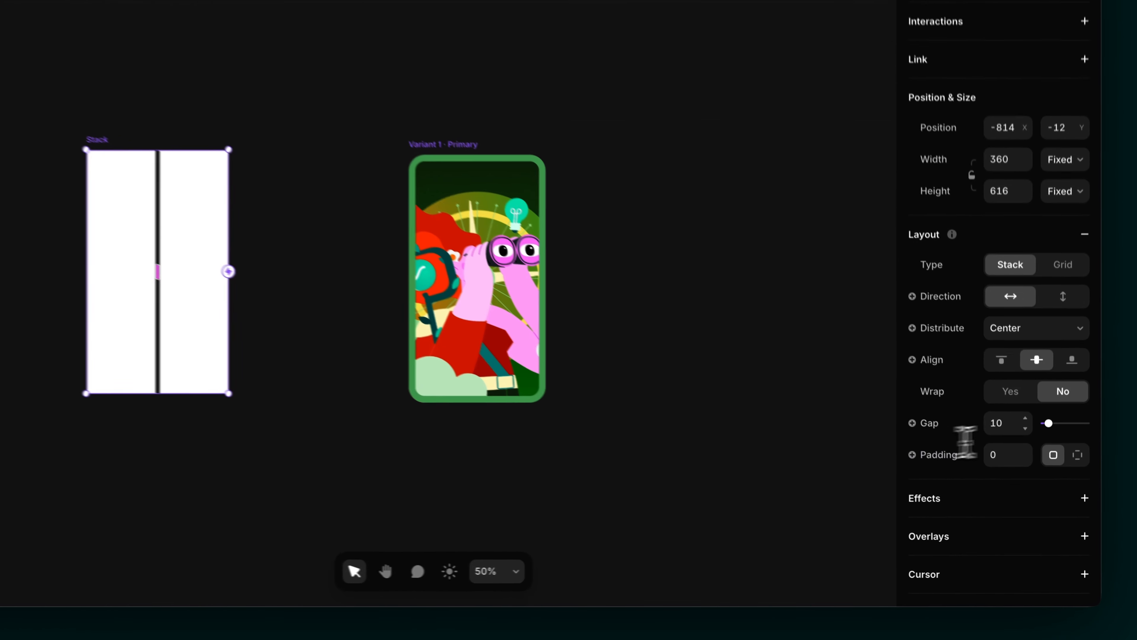
left_click(1015, 463)
type("0")
key("Return")
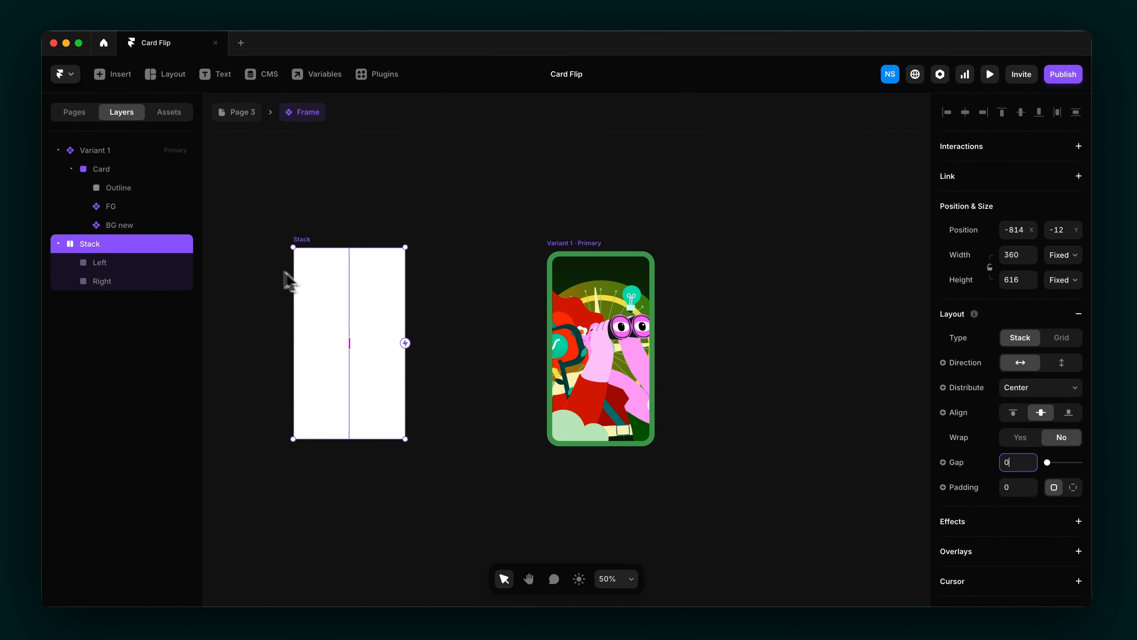
Step: Colour the Left zone red and the Right zone blue
left_click(88, 179)
left_click(1013, 565)
mouse_move(872, 388)
left_mouse_down()
mouse_move(863, 377)
mouse_move(851, 397)
mouse_move(864, 374)
left_mouse_up()
left_click(395, 423)
left_click(830, 453)
Step: Place the Stack over the Variant 1 card at 346×626, layered above Card
left_click(102, 248)
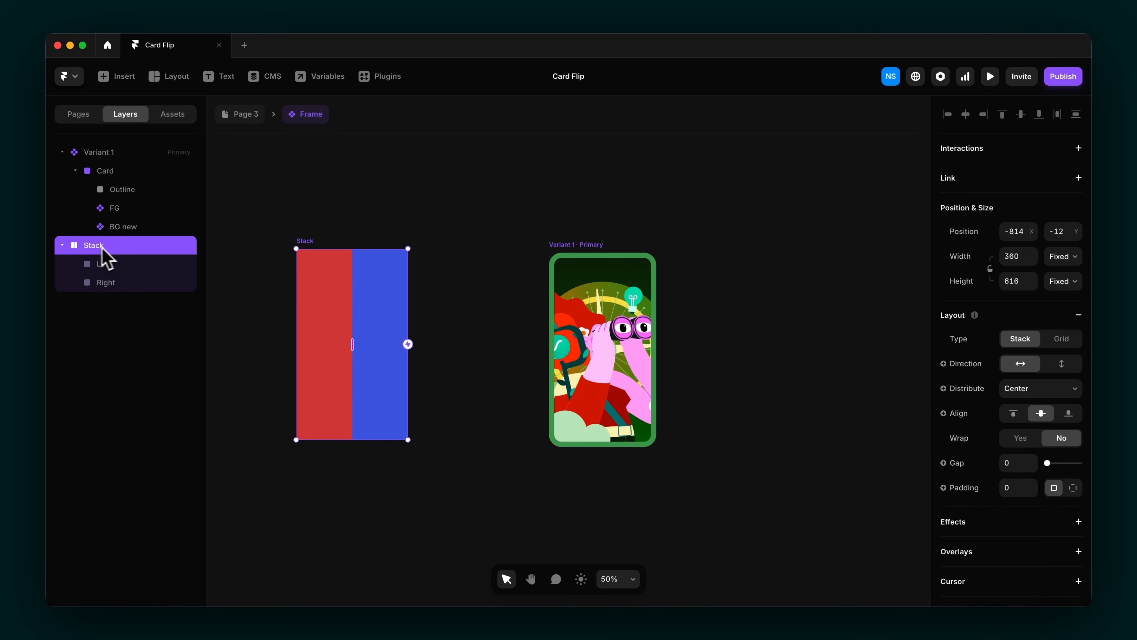
left_click_drag(303, 245, 556, 255)
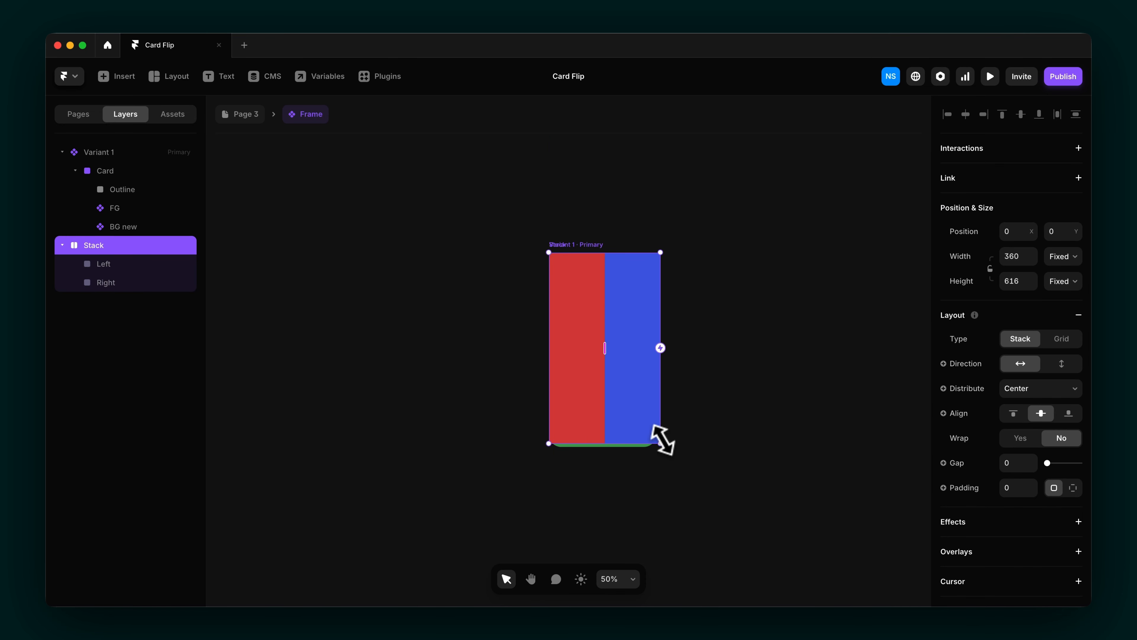
left_click_drag(658, 443, 654, 448)
left_click_drag(550, 252, 548, 251)
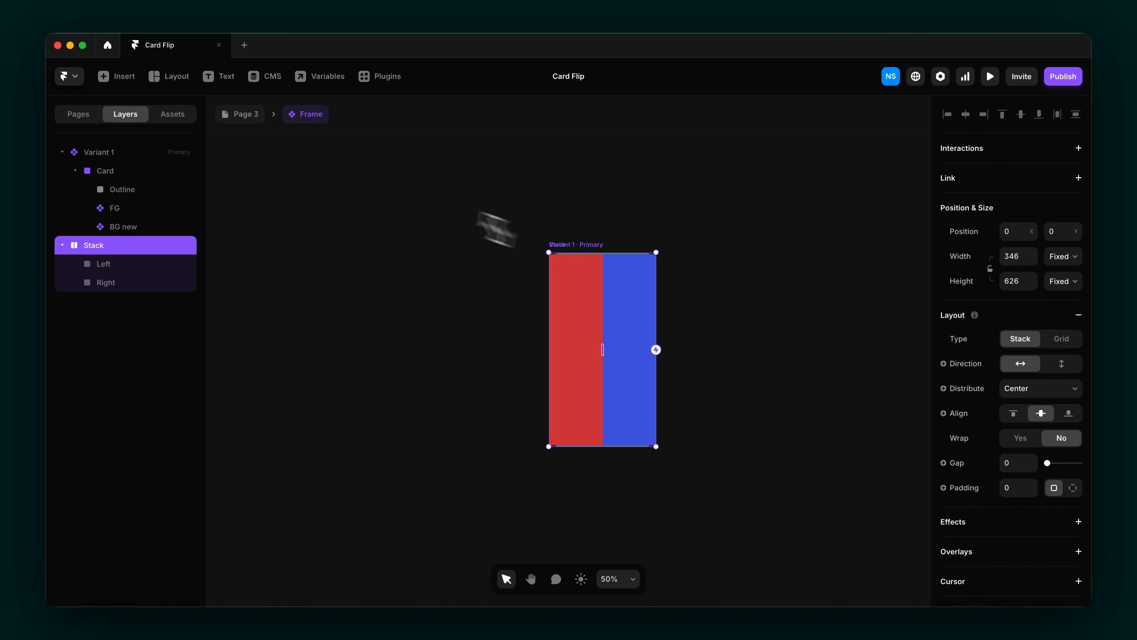
left_click_drag(123, 258, 117, 159)
Step: Set the Left and Right zones' width and height to Fill
left_click(120, 190)
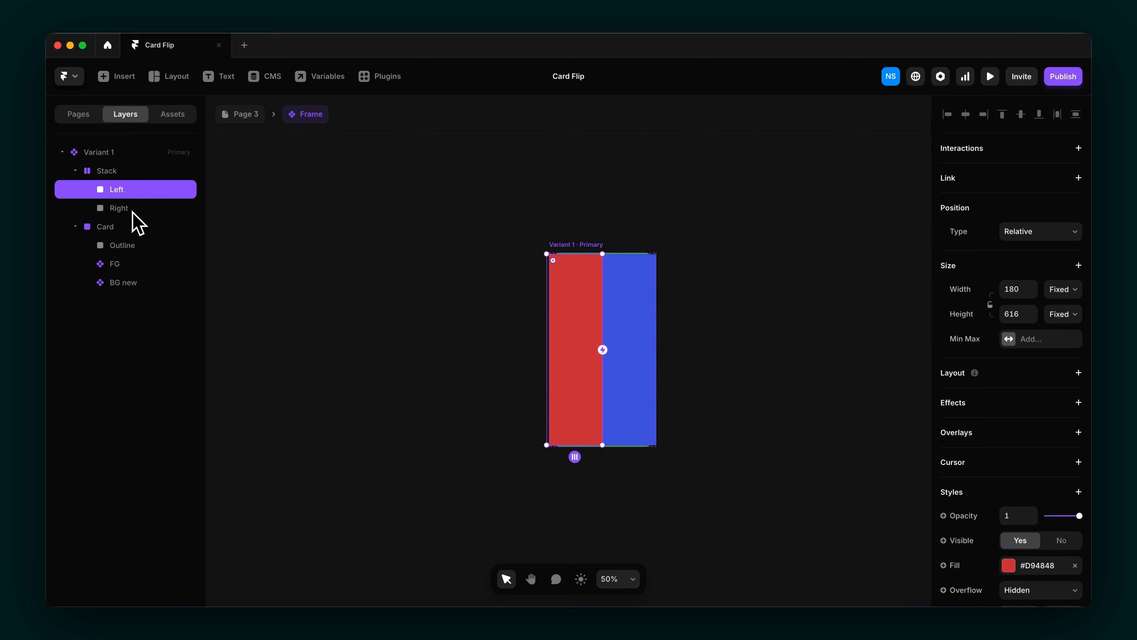
left_click_drag(547, 335, 553, 335)
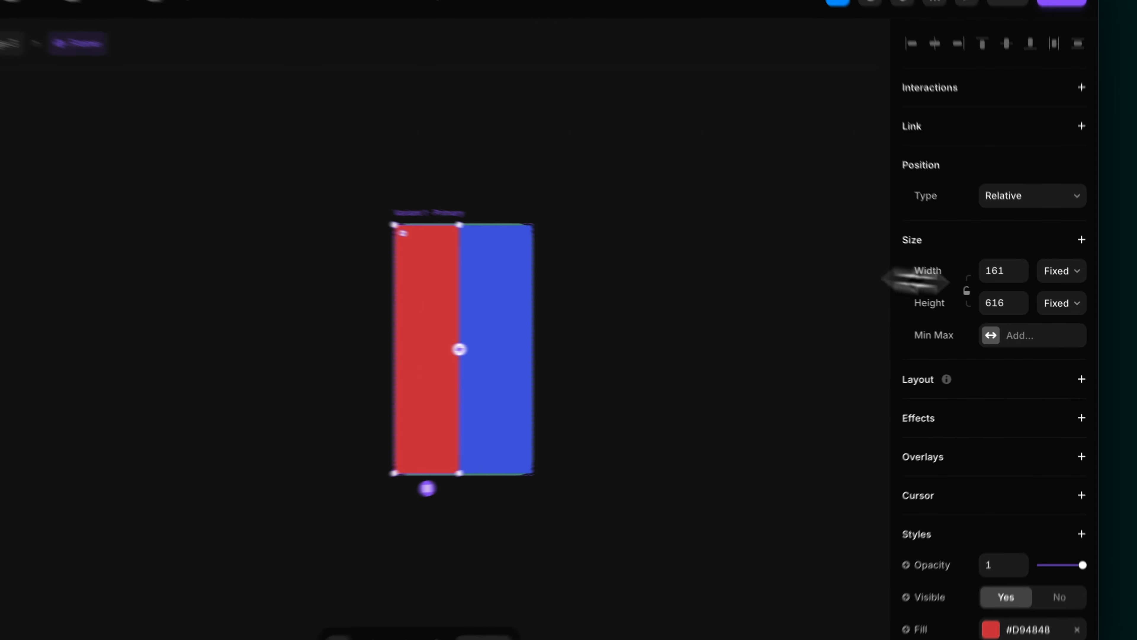
left_click(1076, 268)
left_click(1077, 300)
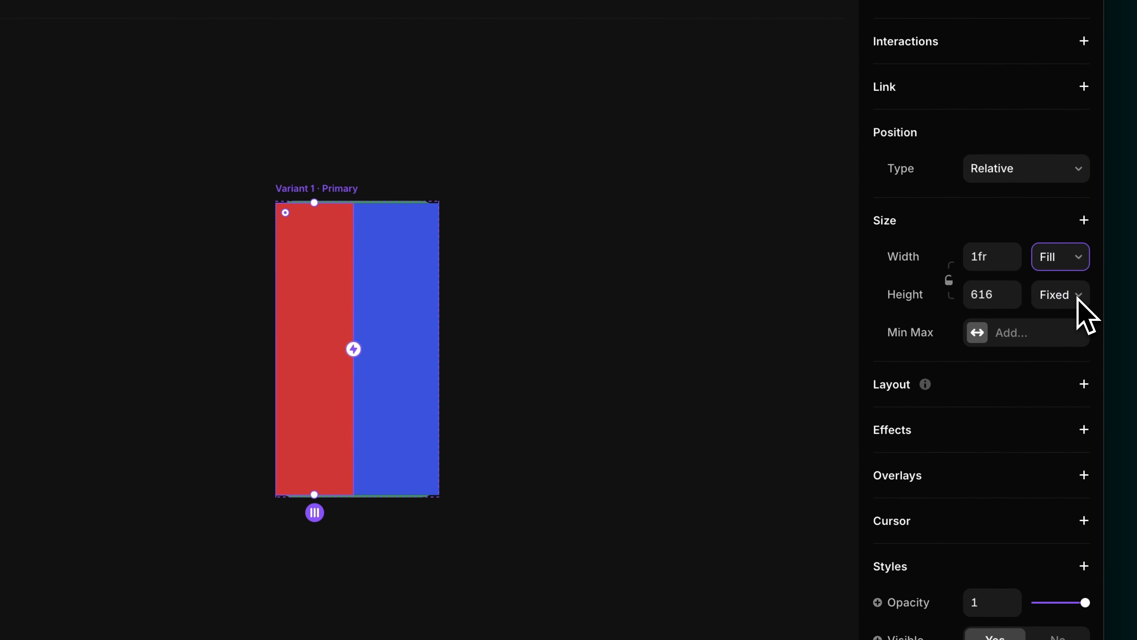
left_click(1078, 295)
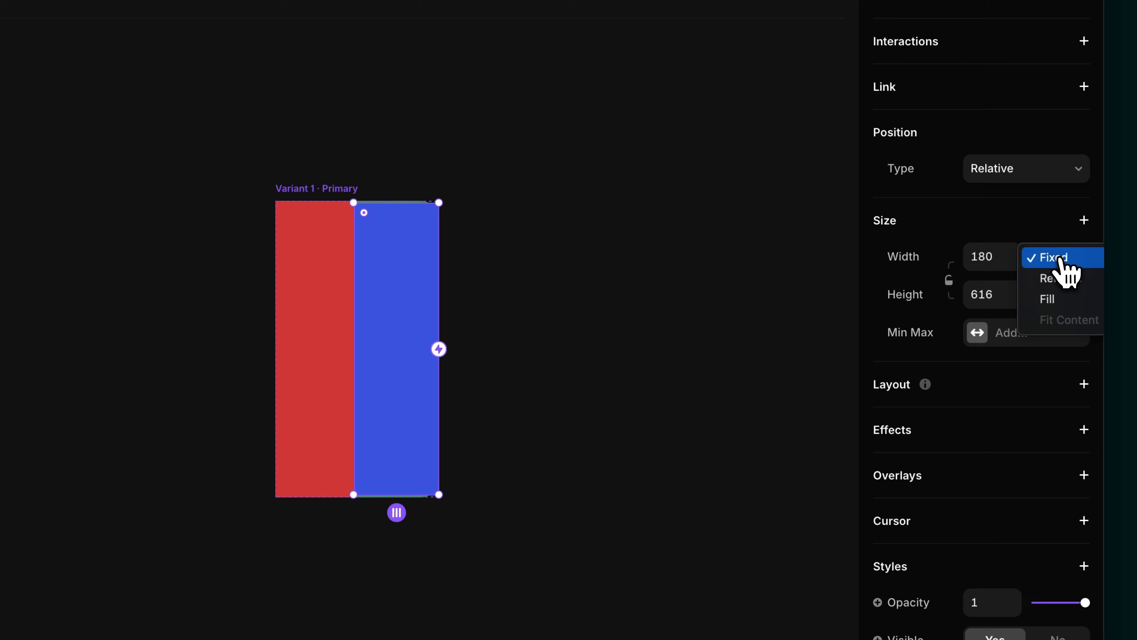
left_click(1066, 297)
left_click(1079, 295)
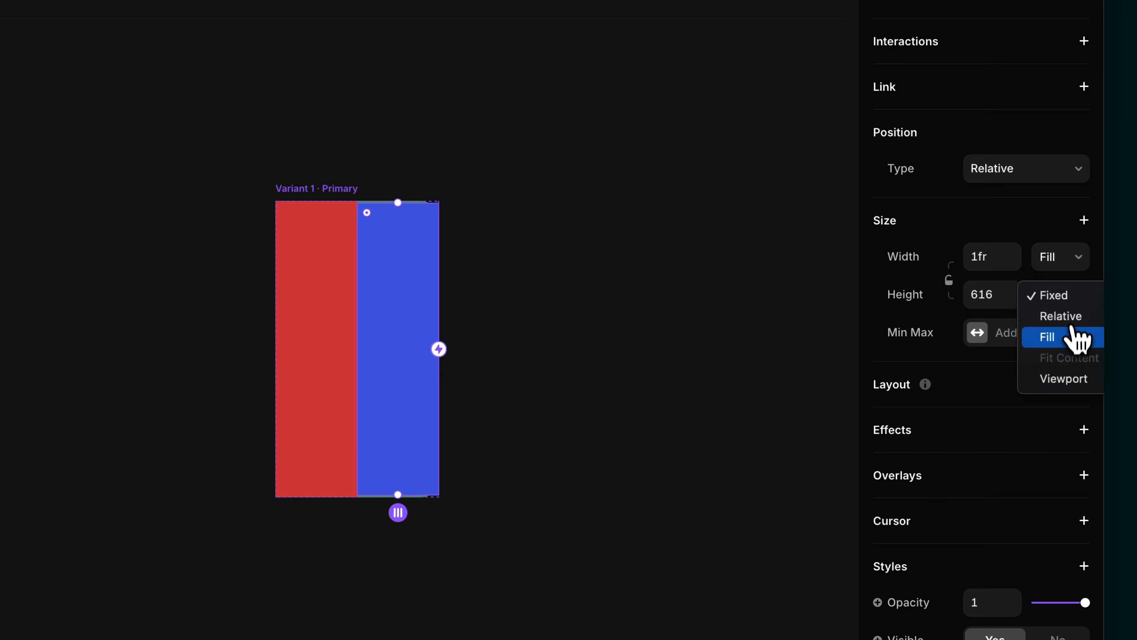
left_click(1079, 335)
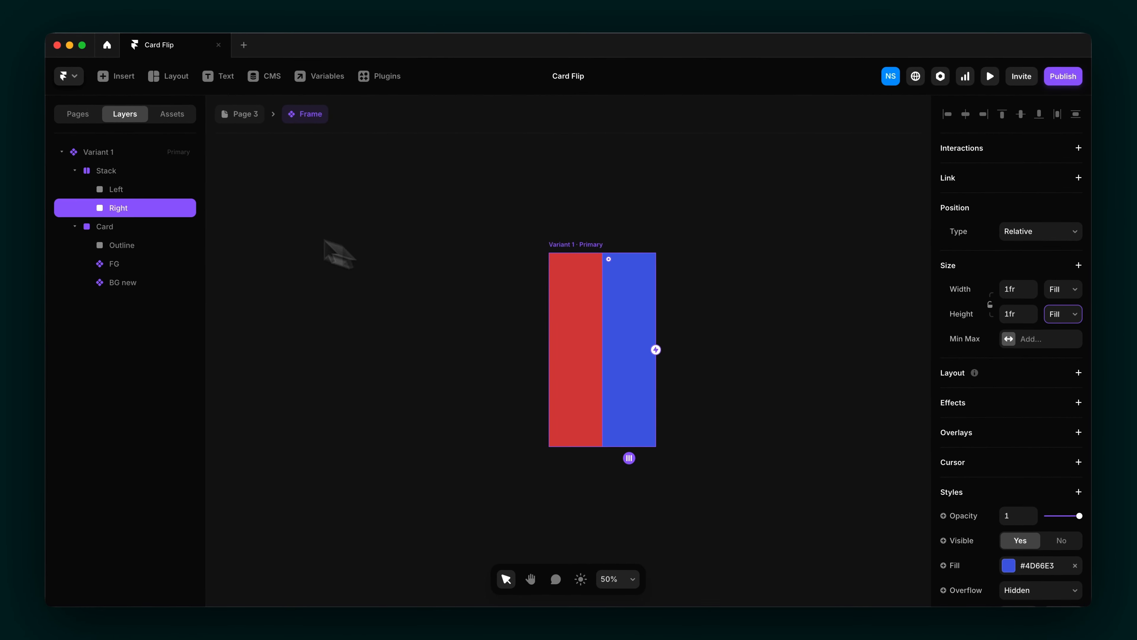
Step: Lower both hover zones' opacity to 0.38 so the card art shows through
left_click(132, 190, "shift")
scroll(1002, 432, "down", 2)
left_click_drag(1079, 422, 1059, 422)
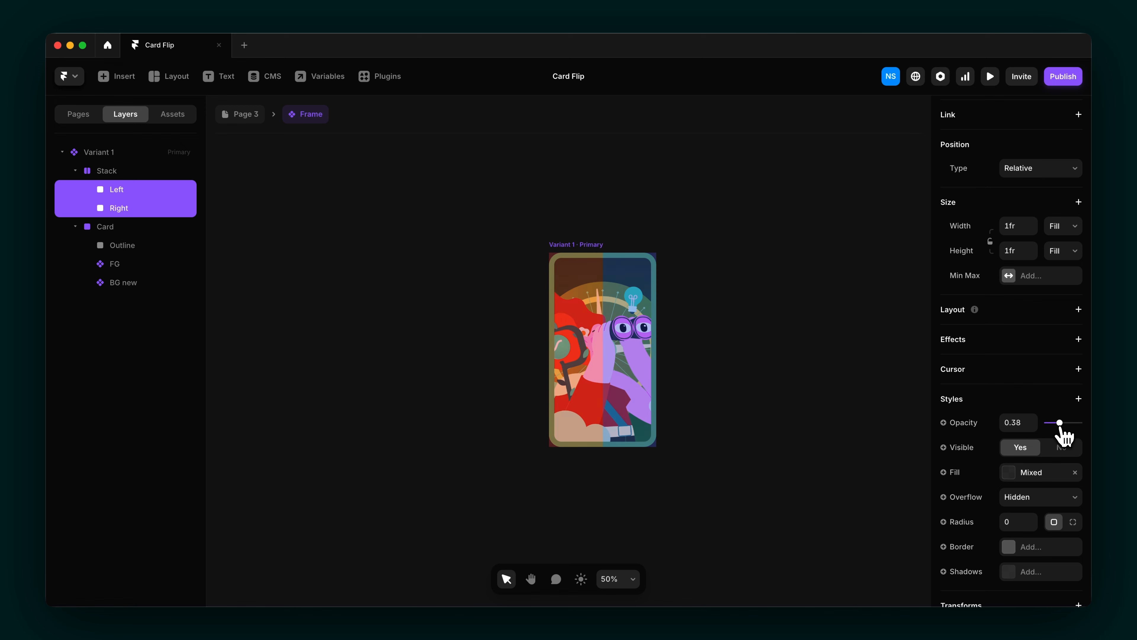
left_click(712, 510)
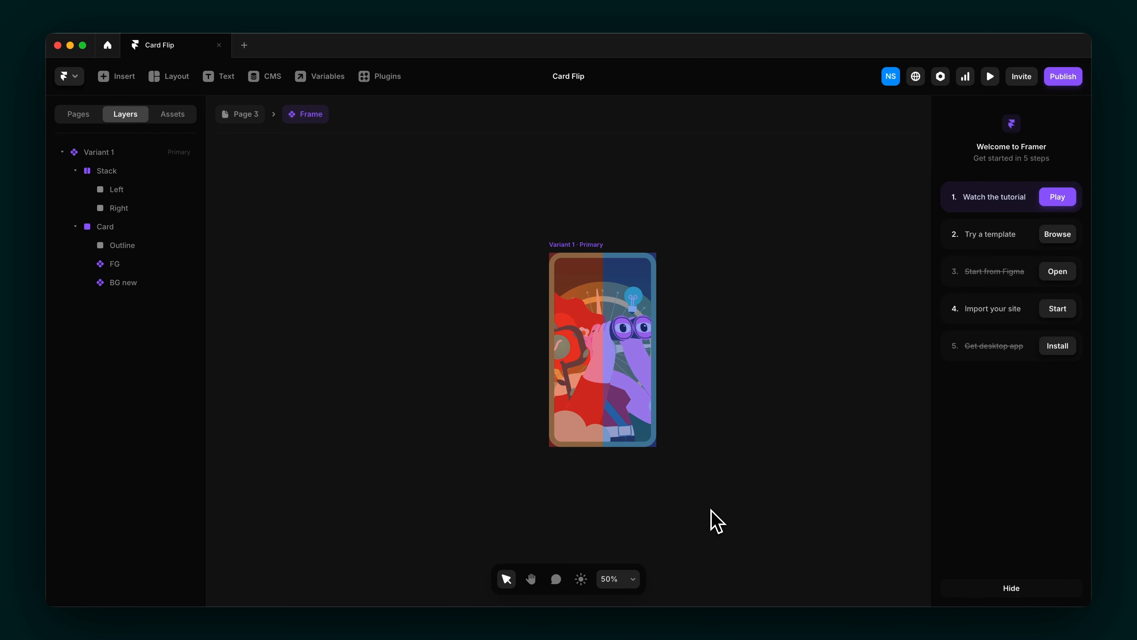
left_click(570, 245)
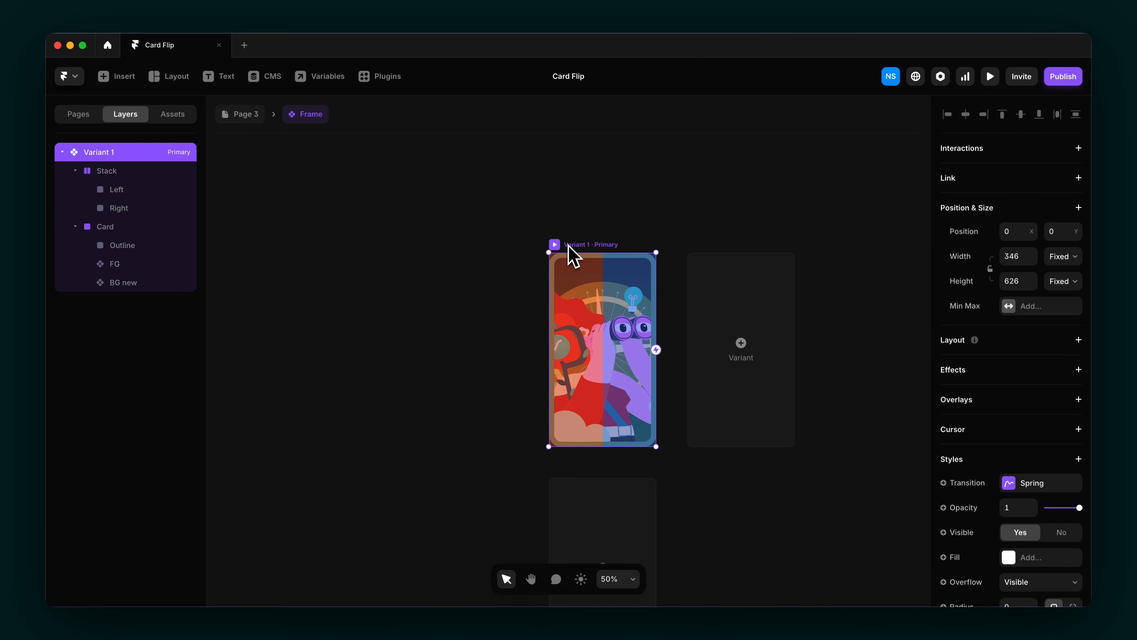
Step: Add two copies of Variant 1 and rename them Left and Right
left_click(740, 354)
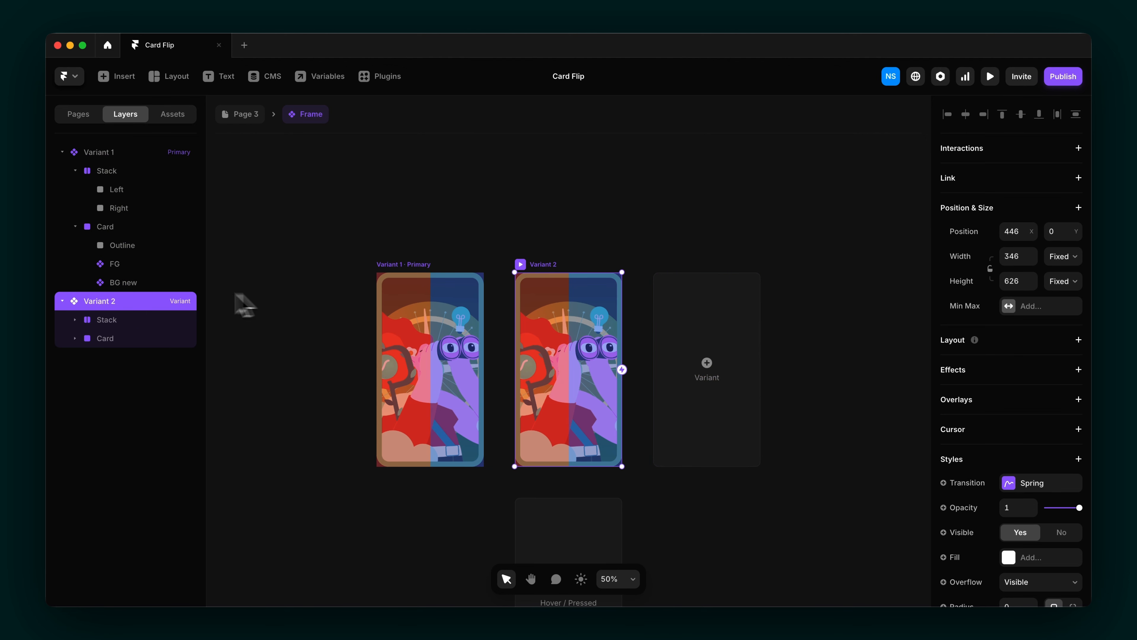
double_click(97, 301)
type("Left")
key("Return")
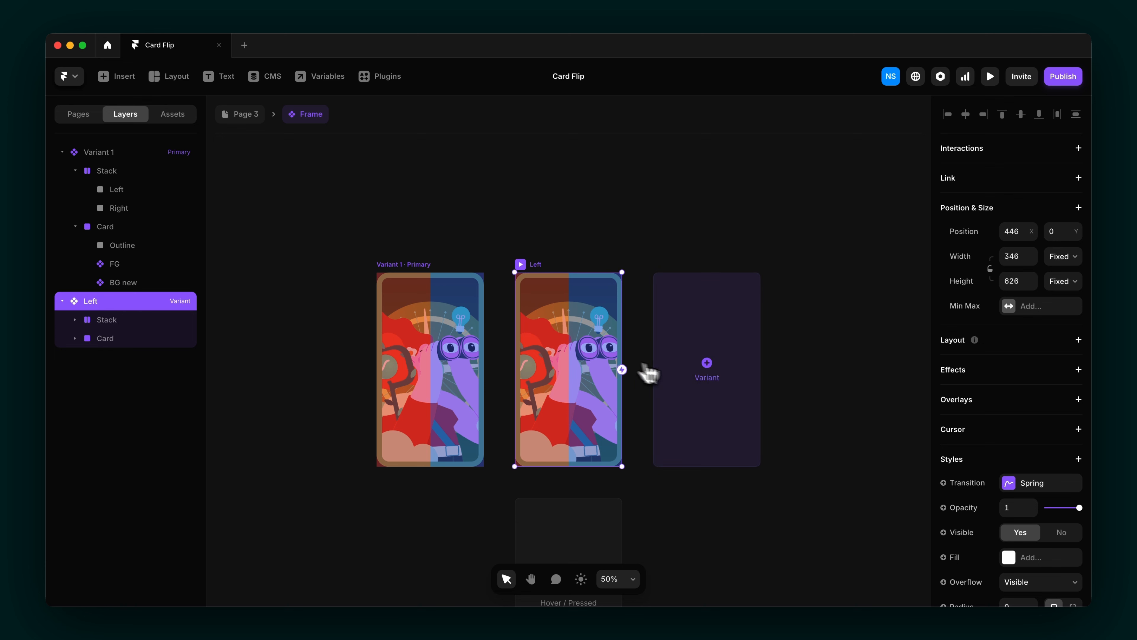
left_click(693, 385)
double_click(110, 357)
type("Right")
key("Return")
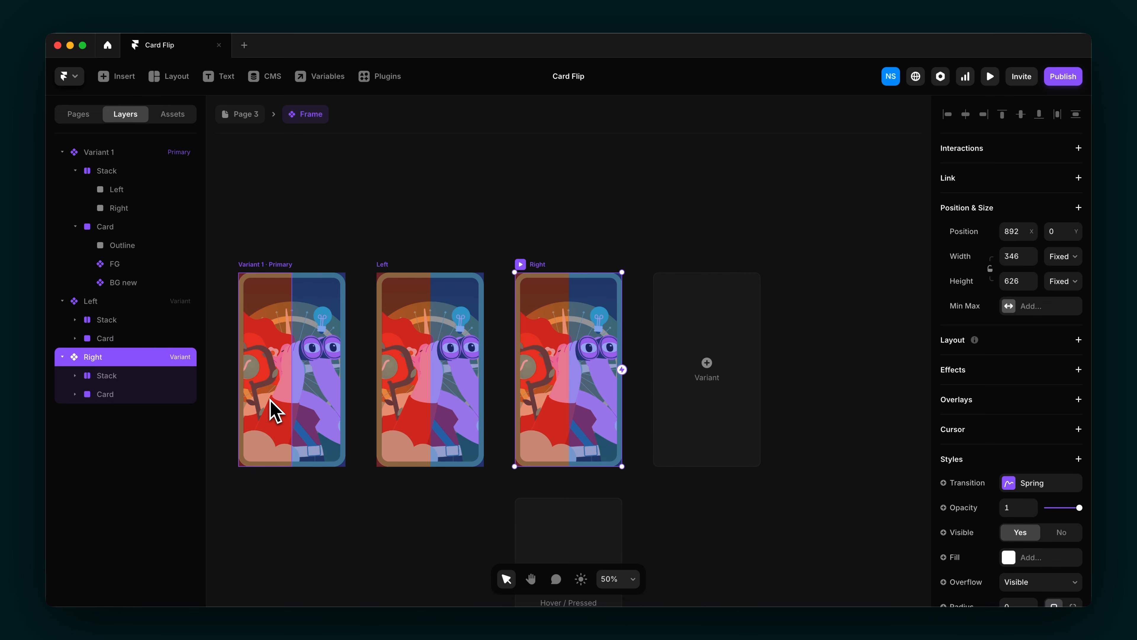
left_click(274, 409)
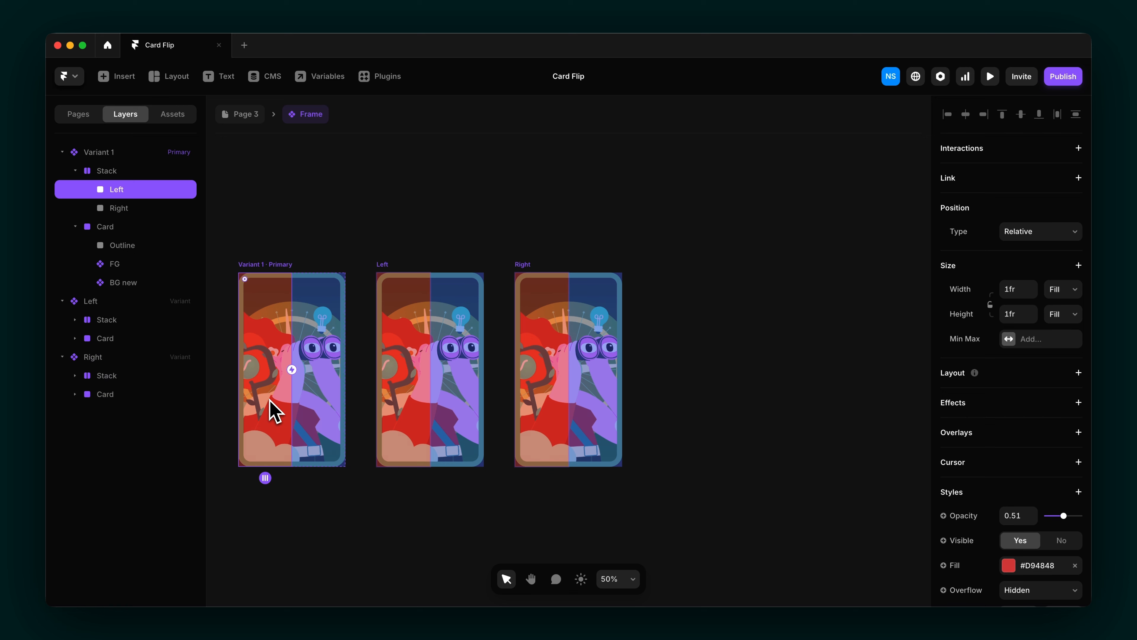
Step: Link the Left zone to the Left variant and Right zone to Right variant on Mouse Enter
left_click_drag(290, 363, 384, 377)
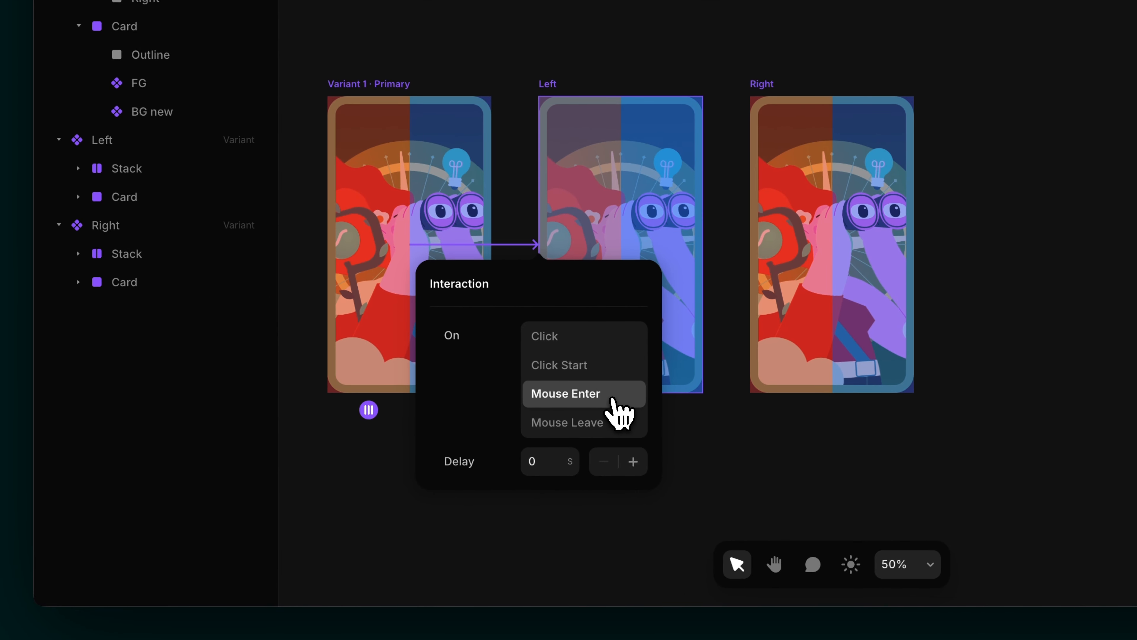
left_click(463, 158)
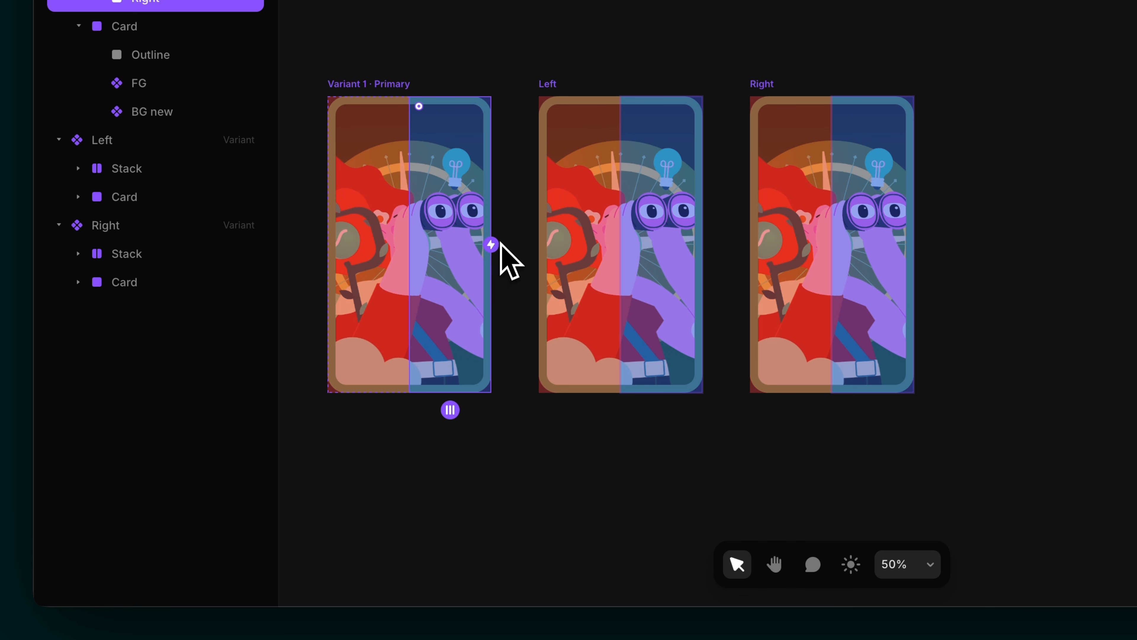
left_click_drag(494, 247, 789, 305)
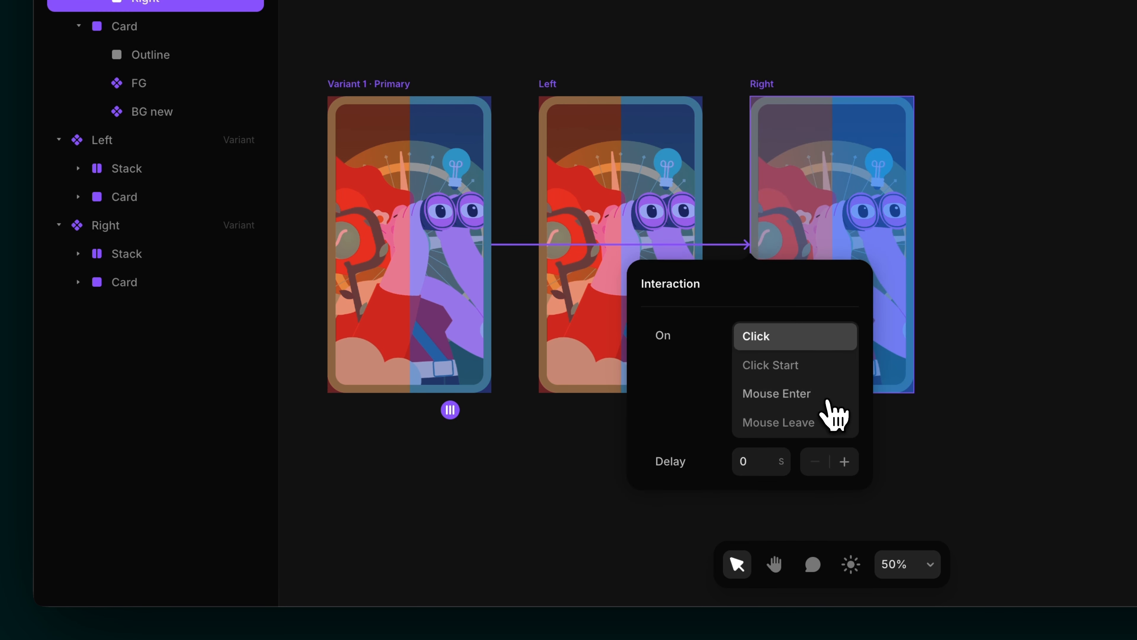
left_click(829, 401)
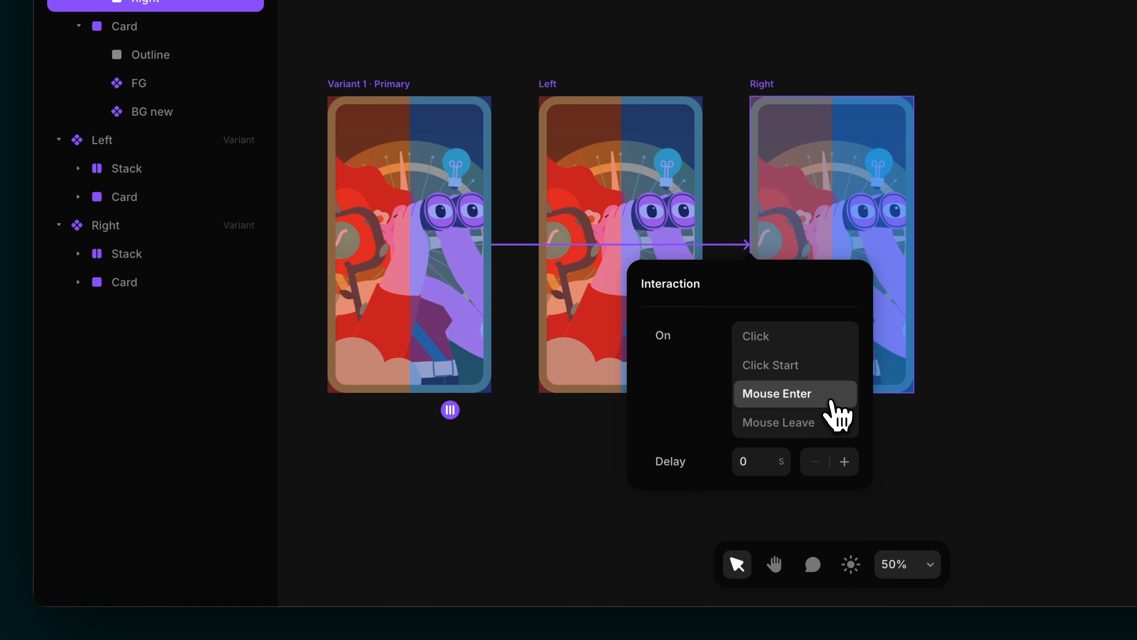
left_click(913, 443)
scroll(652, 495, "left", 3)
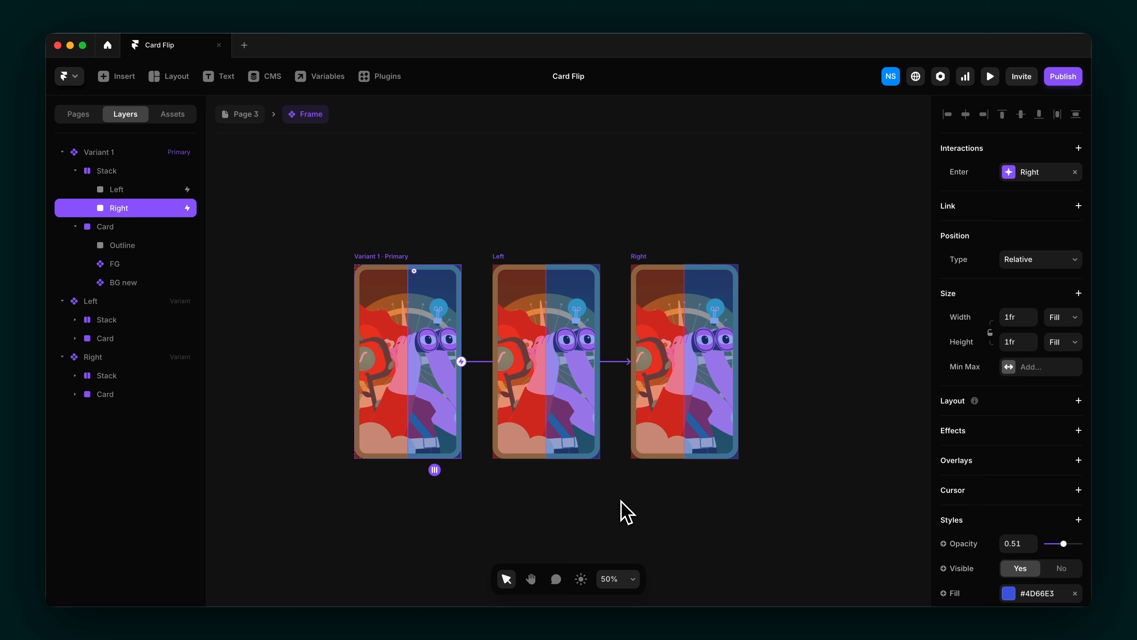
Step: Add a 3D Rotate transform (0, 0, 0) and Perspective 1200 to Variant 1's Card
left_click(138, 227)
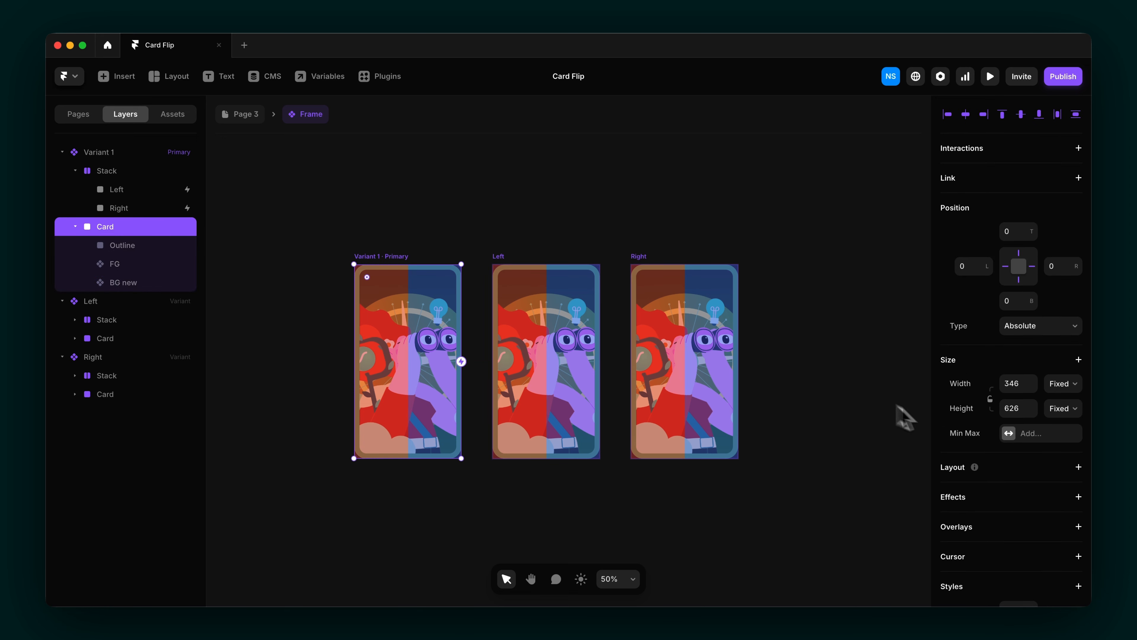
scroll(1005, 474, "down", 7)
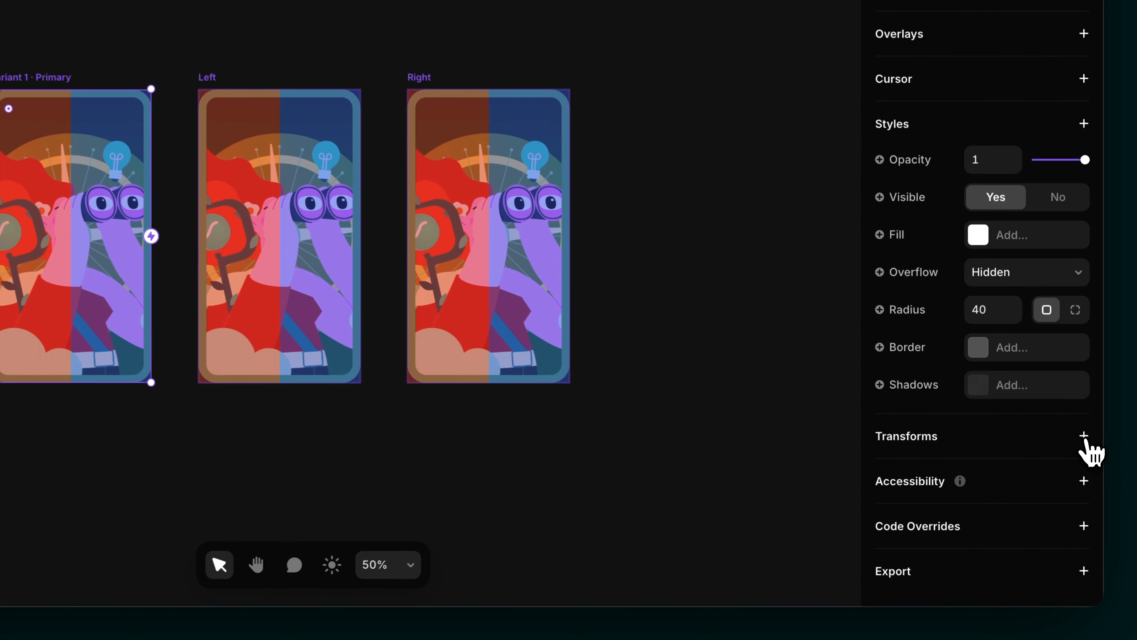
left_click(1077, 494)
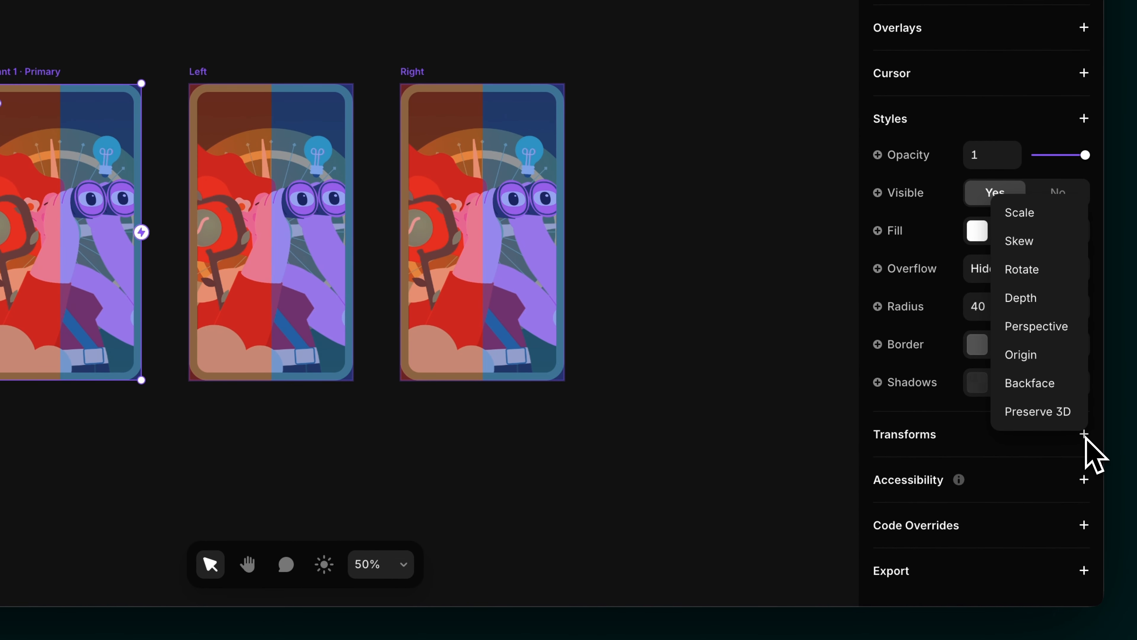
left_click(1049, 274)
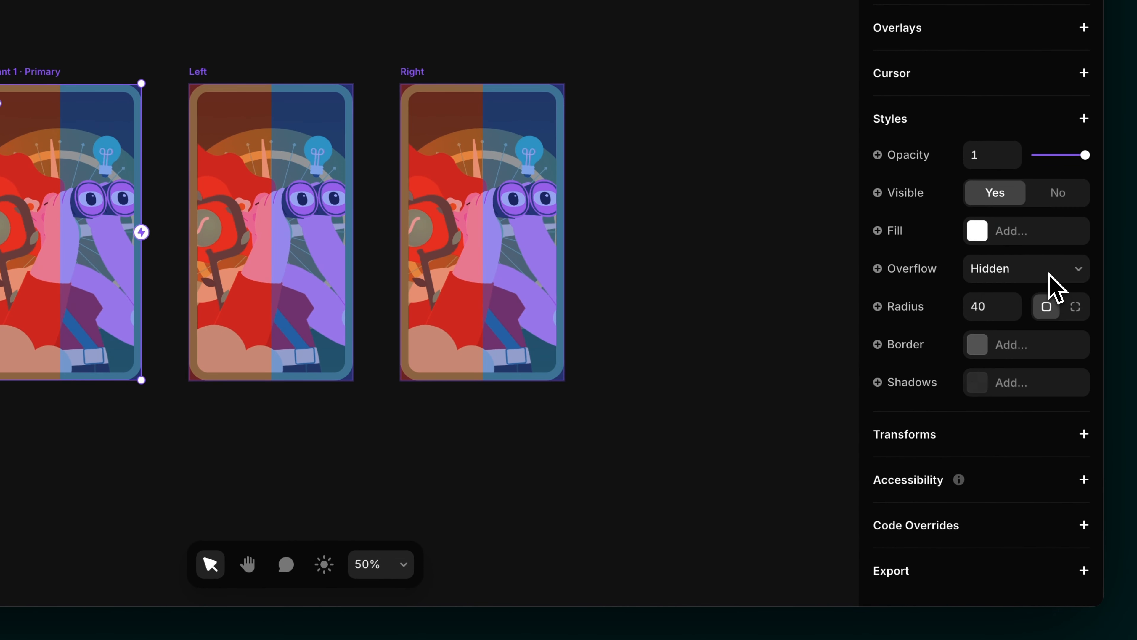
left_click(1079, 474)
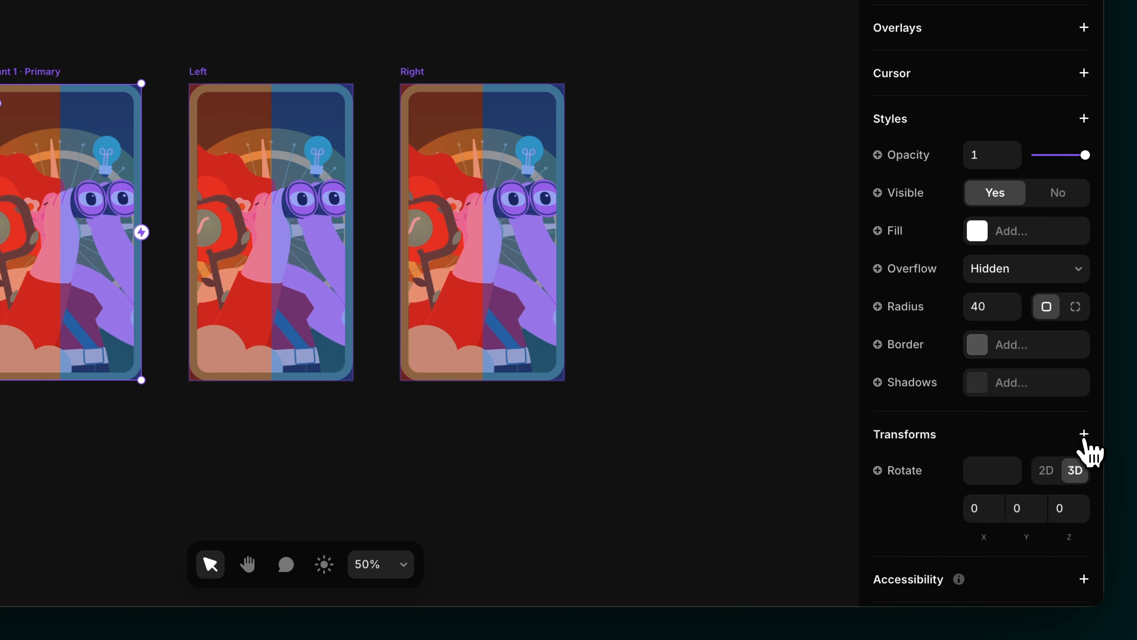
left_click(1084, 434)
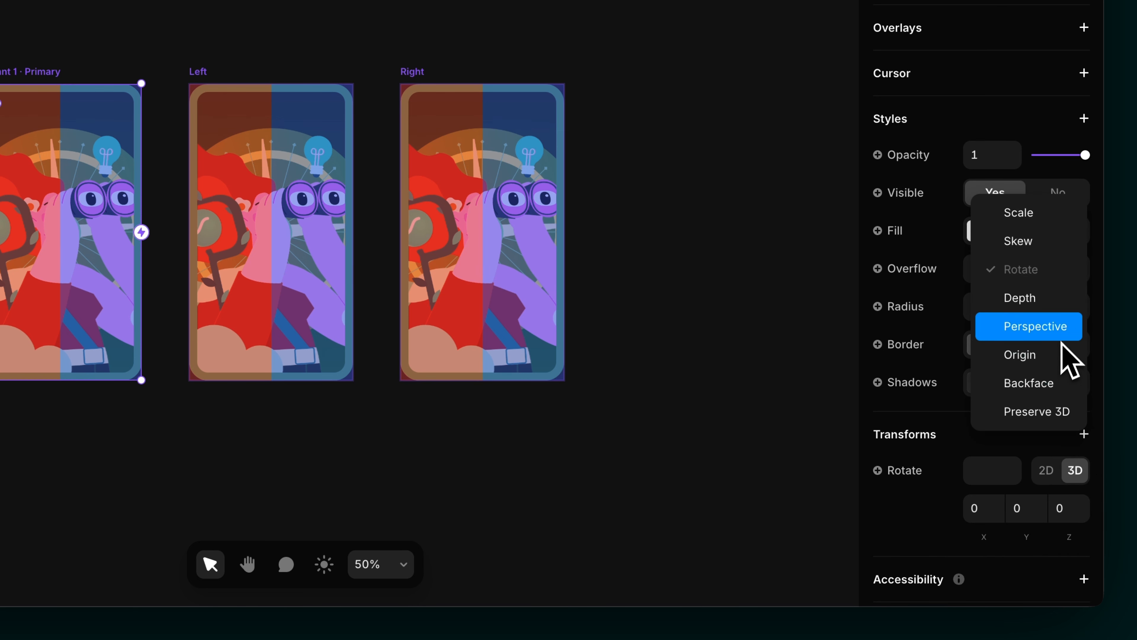
left_click(1070, 335)
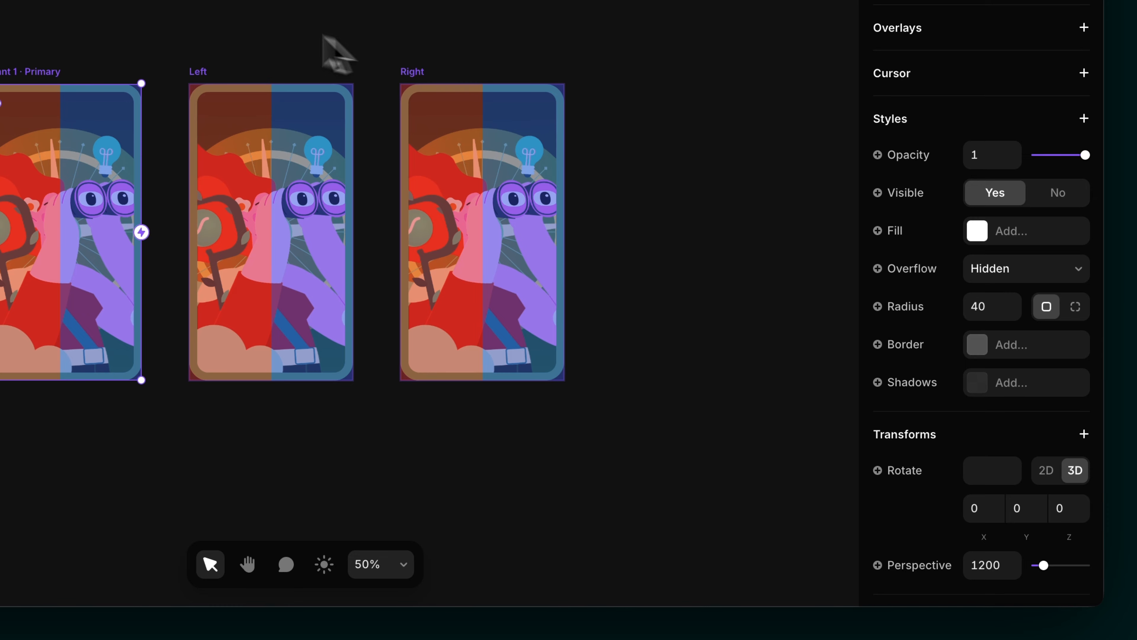
left_click(204, 76)
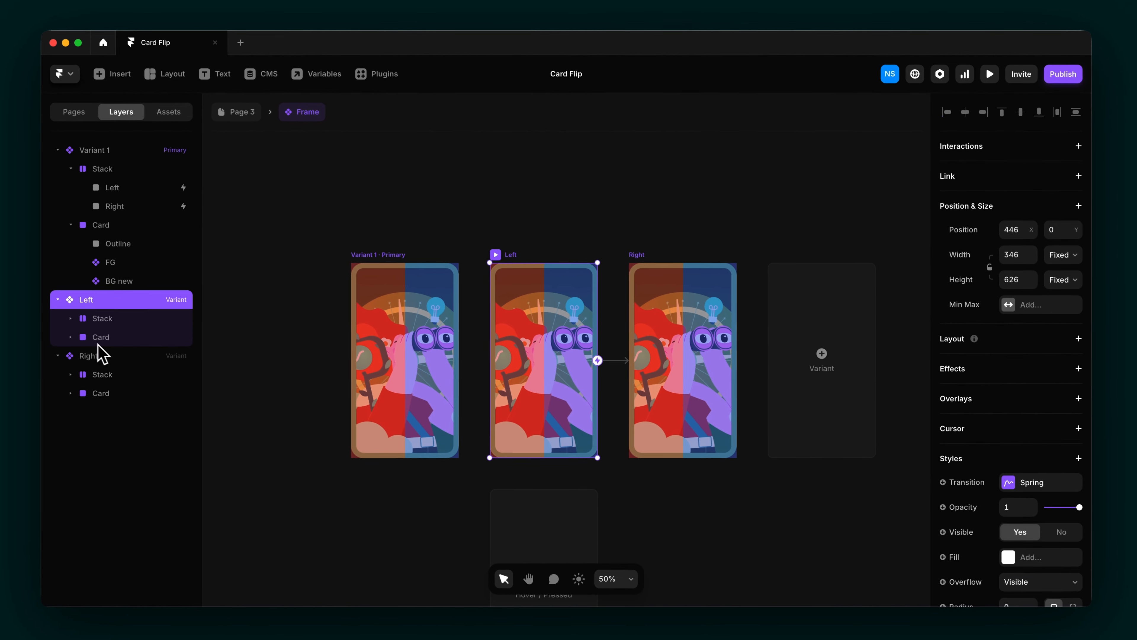
Step: Tilt the Left variant's card to Y rotation -20 with perspective about 965
left_click(106, 344)
scroll(985, 515, "down", 9)
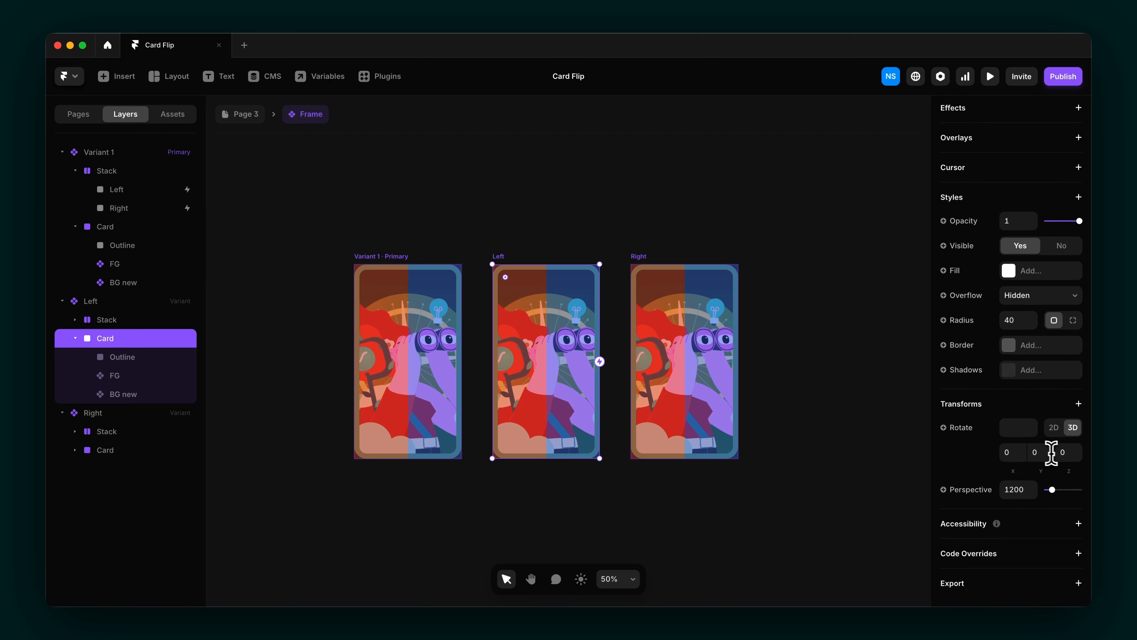
left_click(1040, 452)
type("20")
key("Return")
left_click(1038, 452)
type("-1")
key("Return")
left_click_drag(1052, 490, 1051, 491)
Step: Tilt the Right variant's card to Y rotation 20 with perspective 953, then preview it
left_click(648, 268)
left_click(123, 451)
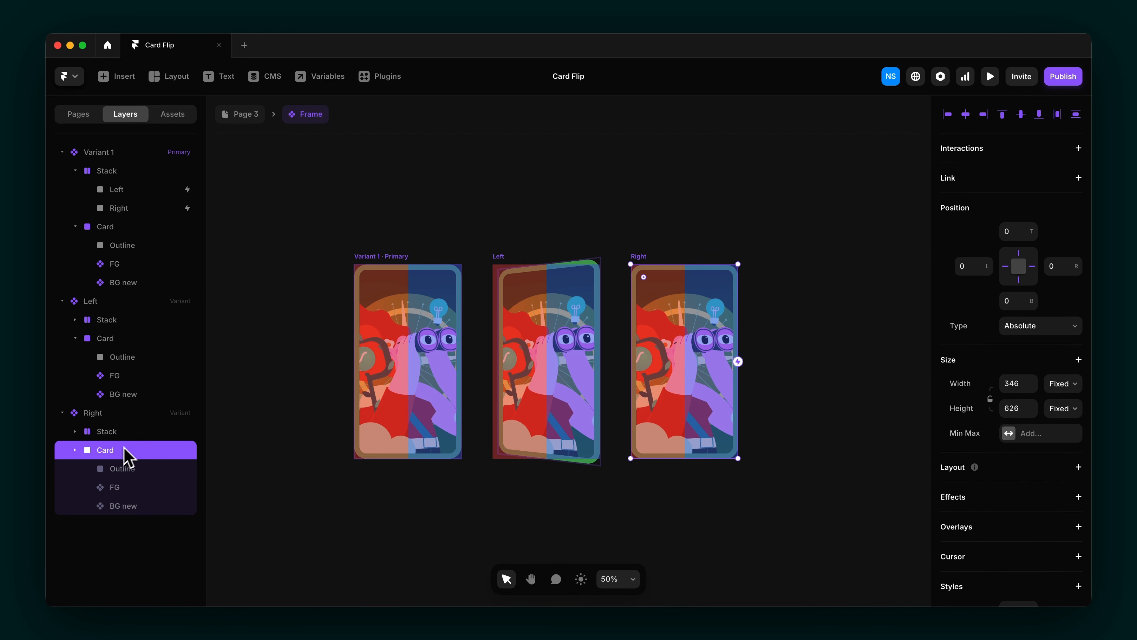
scroll(1001, 492, "down", 7)
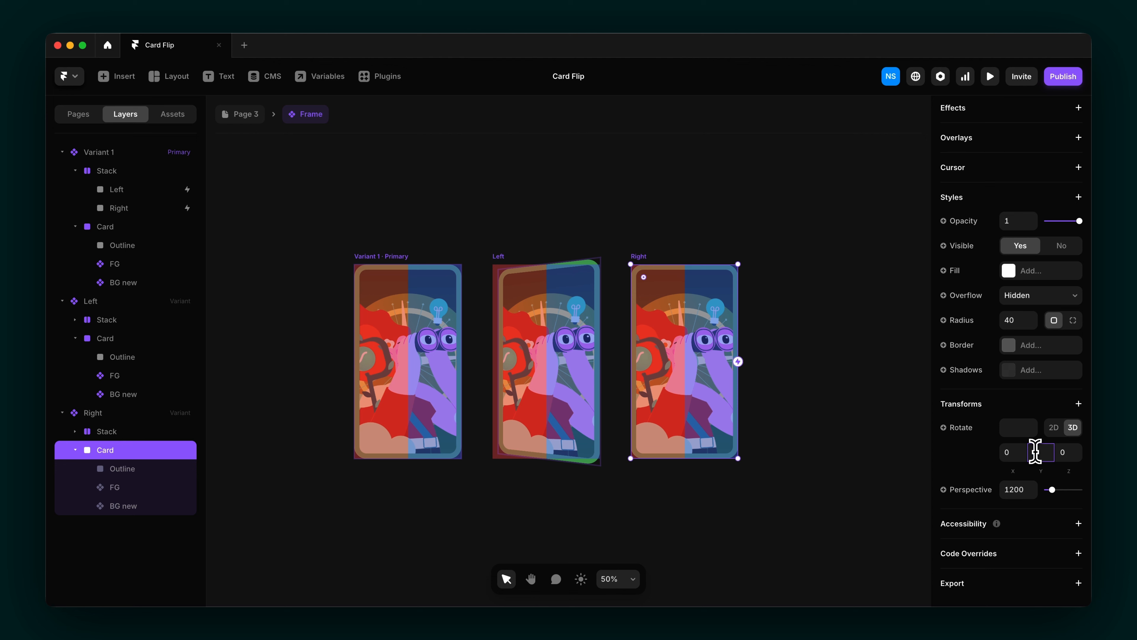
type("20")
left_click_drag(1055, 493, 1051, 493)
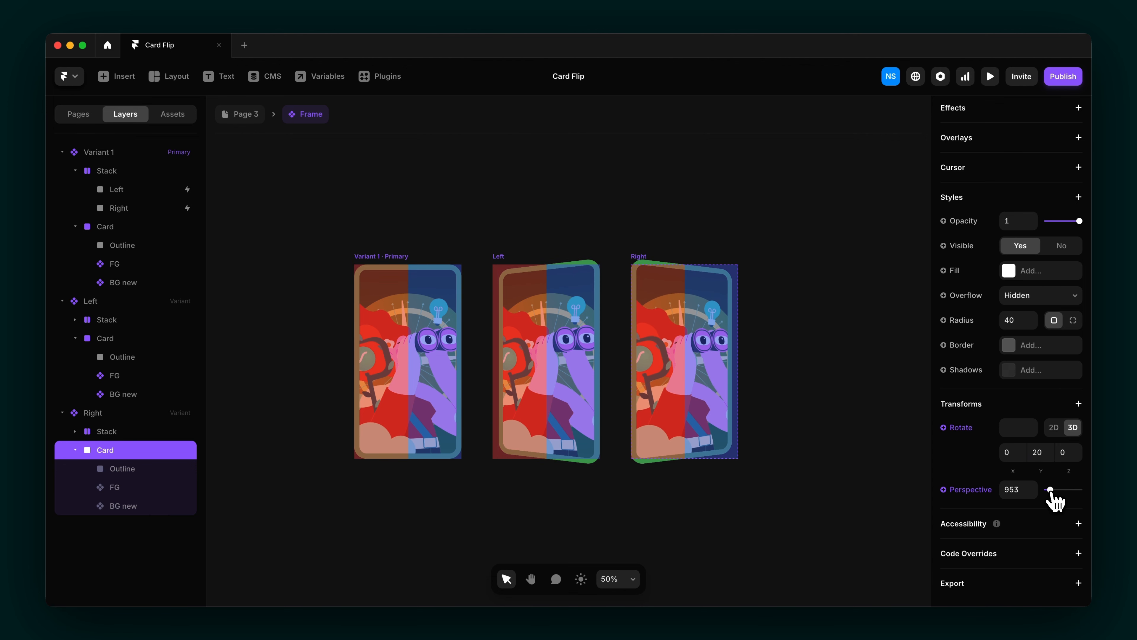
left_click(789, 546)
left_click(989, 76)
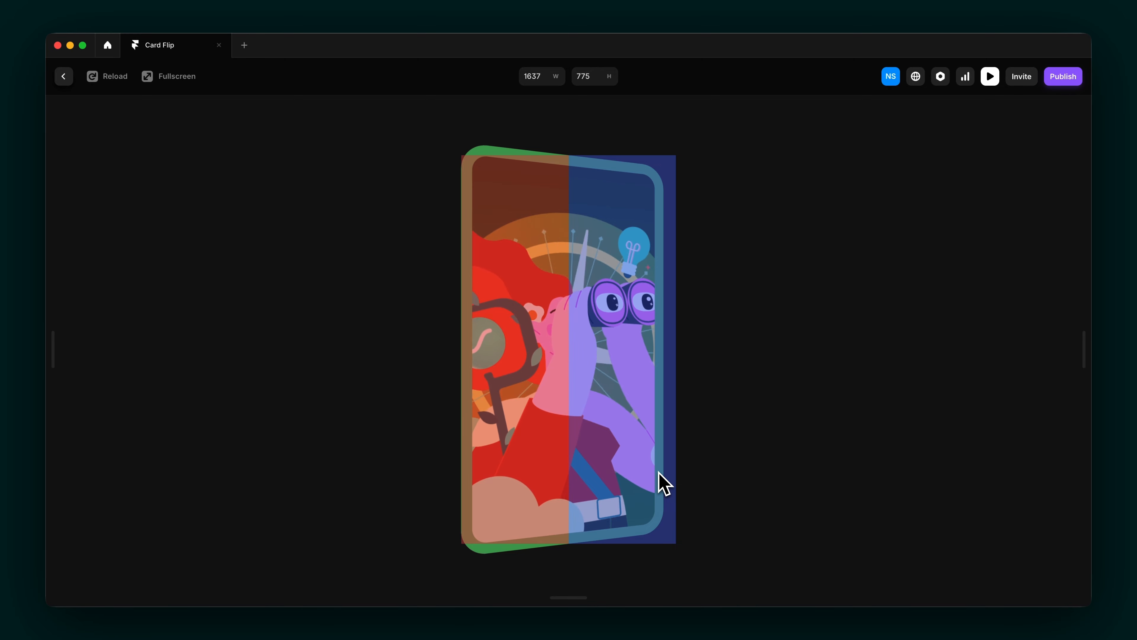
Step: Close the preview and select Variant 1's Left hover zone on the canvas
left_click(990, 77)
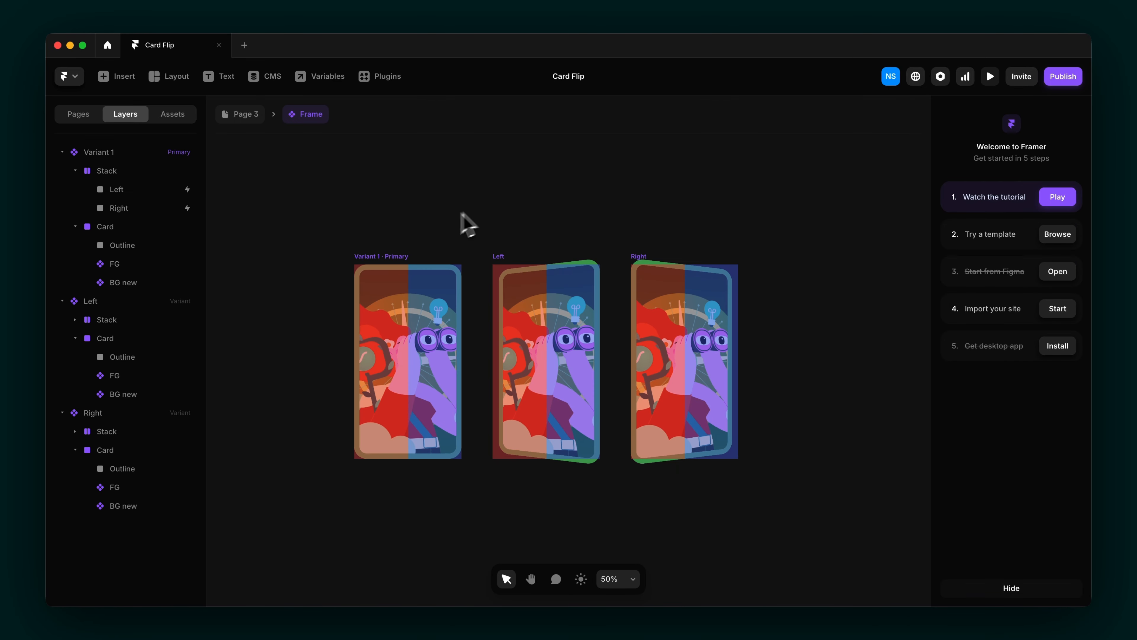
left_click(393, 264)
left_click(394, 274)
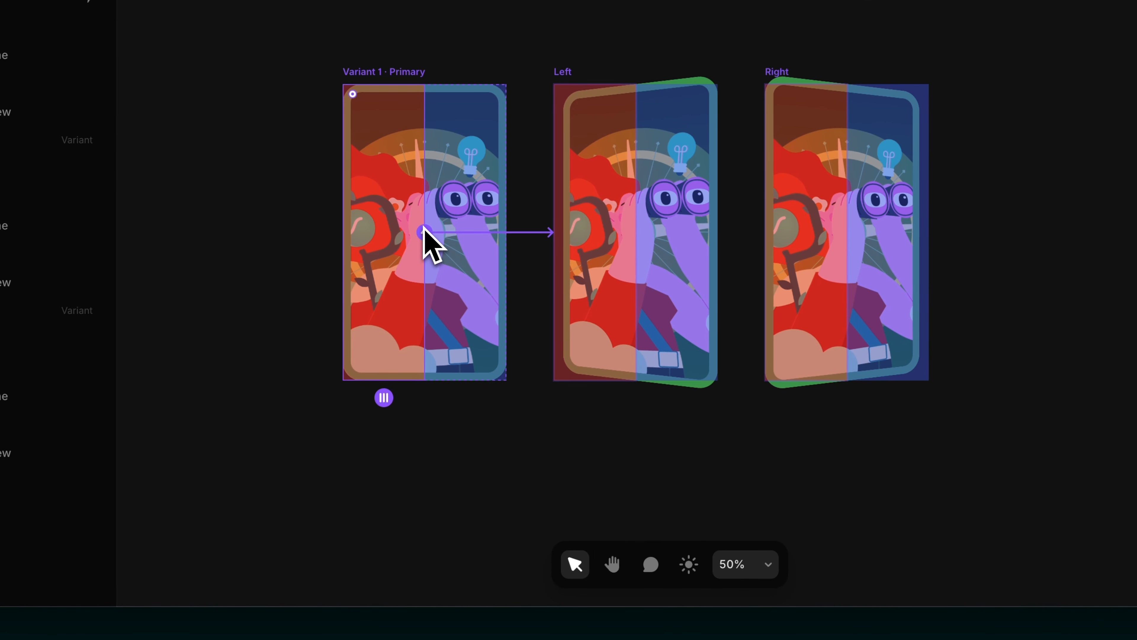
Step: Point the hover zone's interaction back to Variant 1, triggered on Mouse Leave
left_click_drag(425, 232, 359, 224)
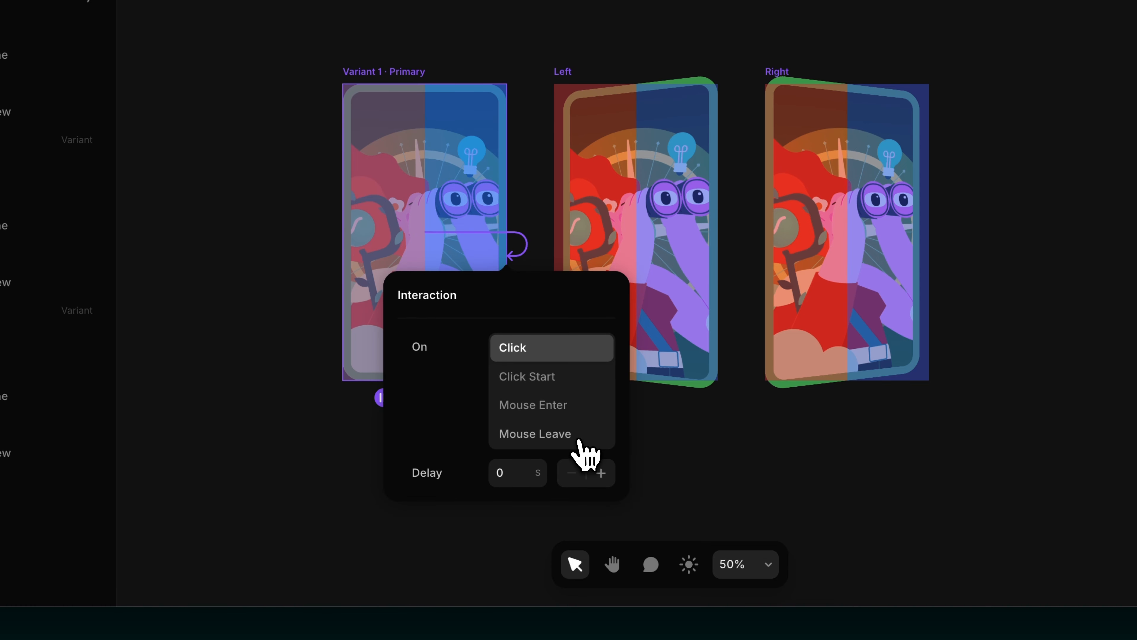
left_click(579, 434)
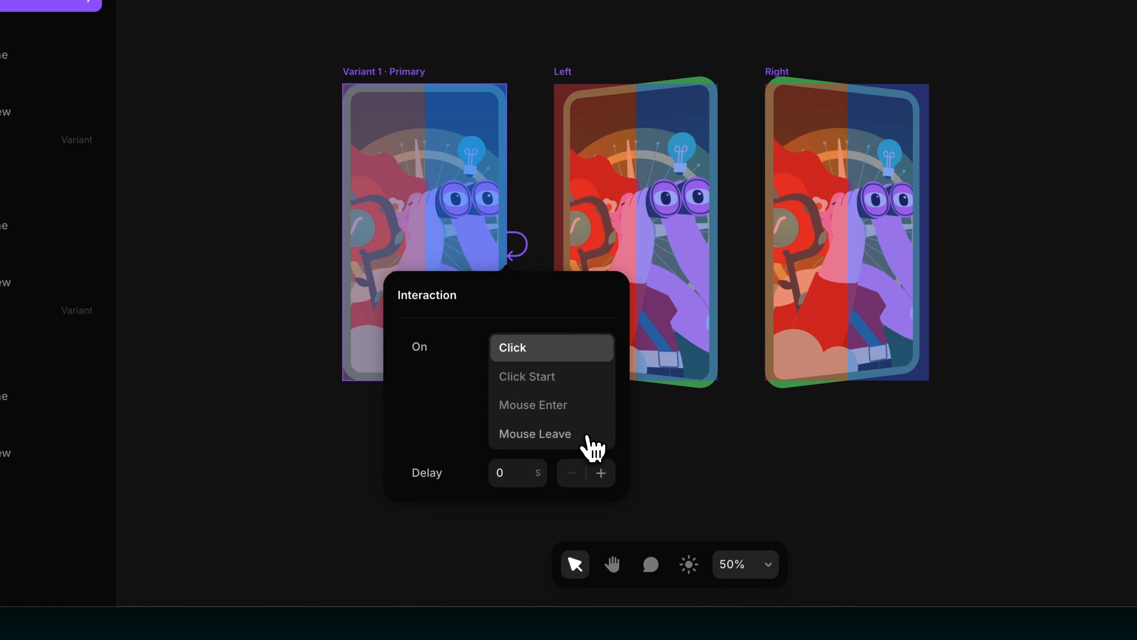
left_click(584, 437)
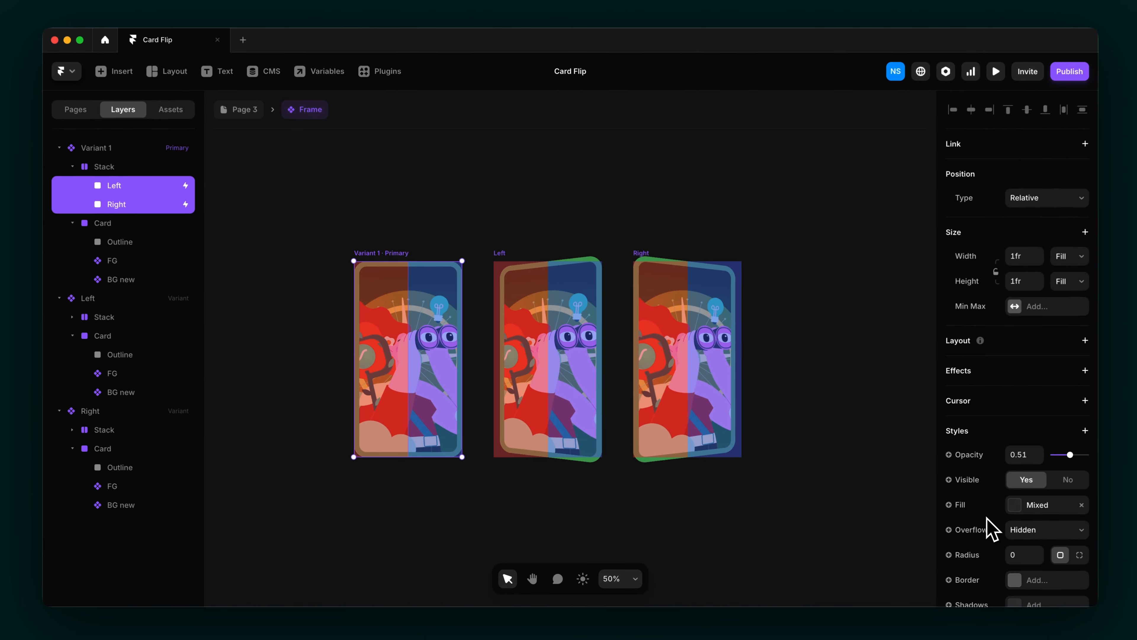
Step: Drop the Left and Right zones' opacity to 0 and test the hover tilt in preview
scroll(986, 528, "down", 2)
left_click_drag(1064, 396, 1047, 396)
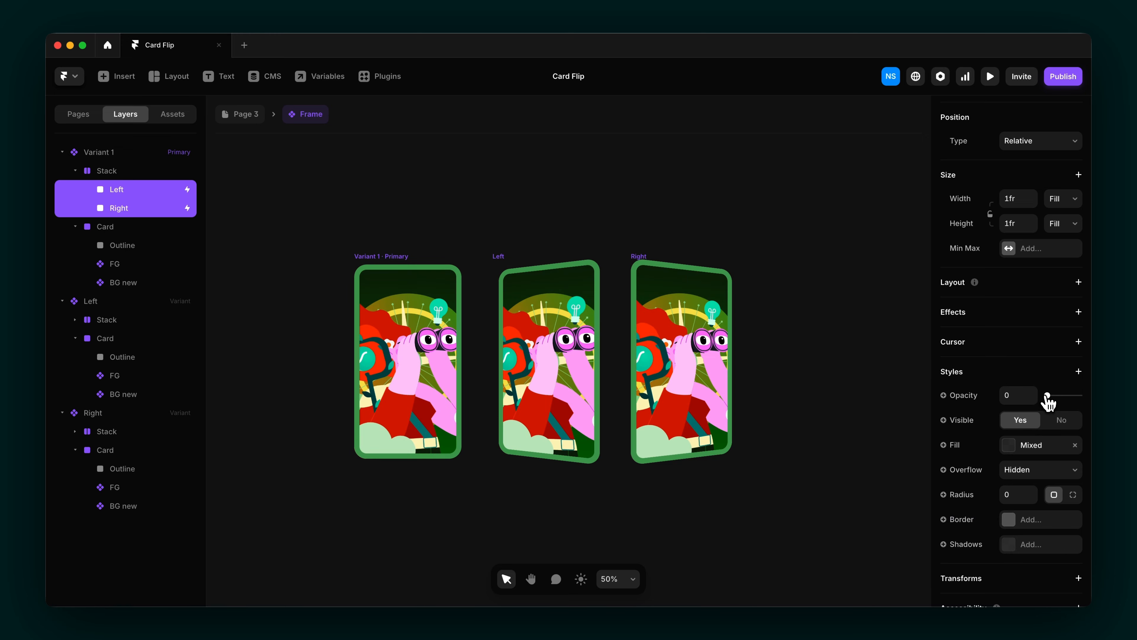
key("super+p")
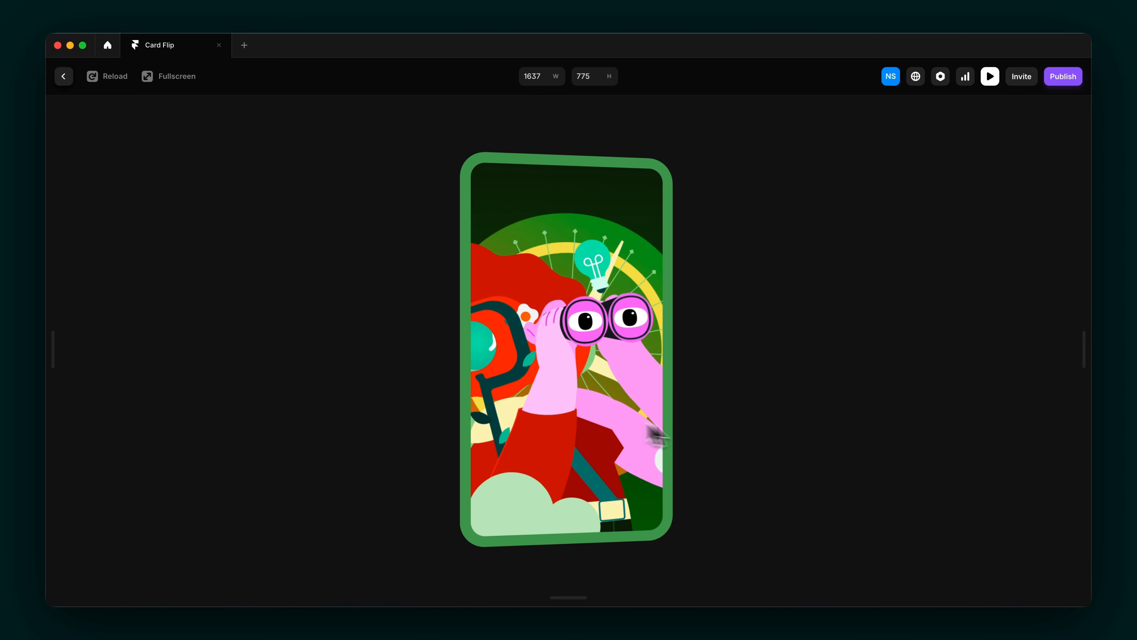
key("Escape")
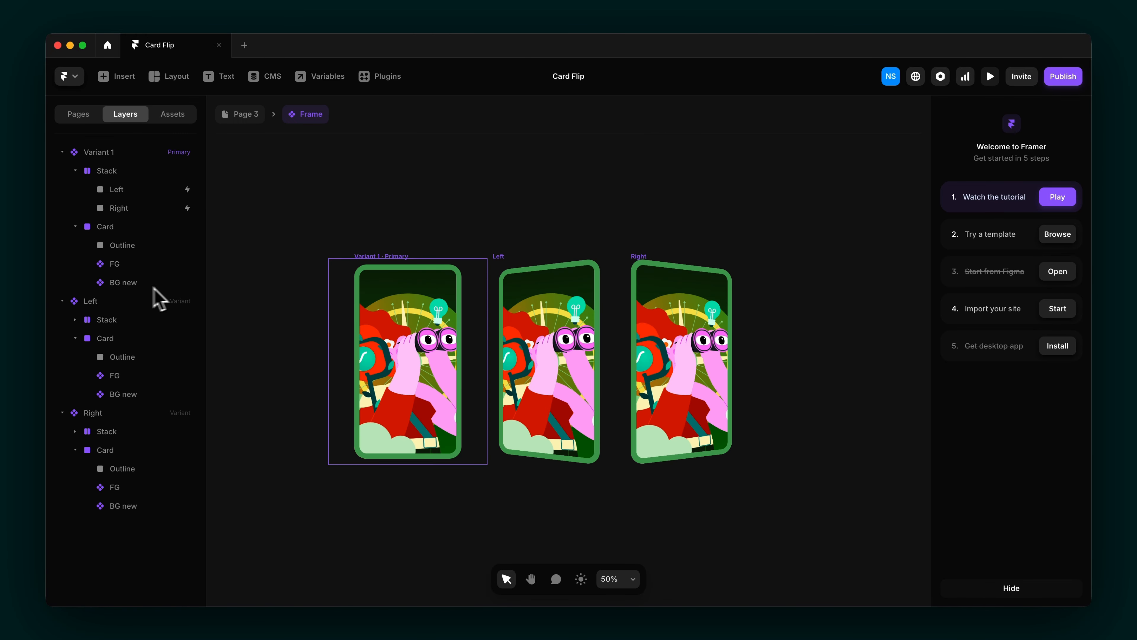
Step: Give Variant 1's BG new layer a Scale transform, settling on 1.1 after trying 1.2
left_click(133, 284)
scroll(940, 441, "down", 3)
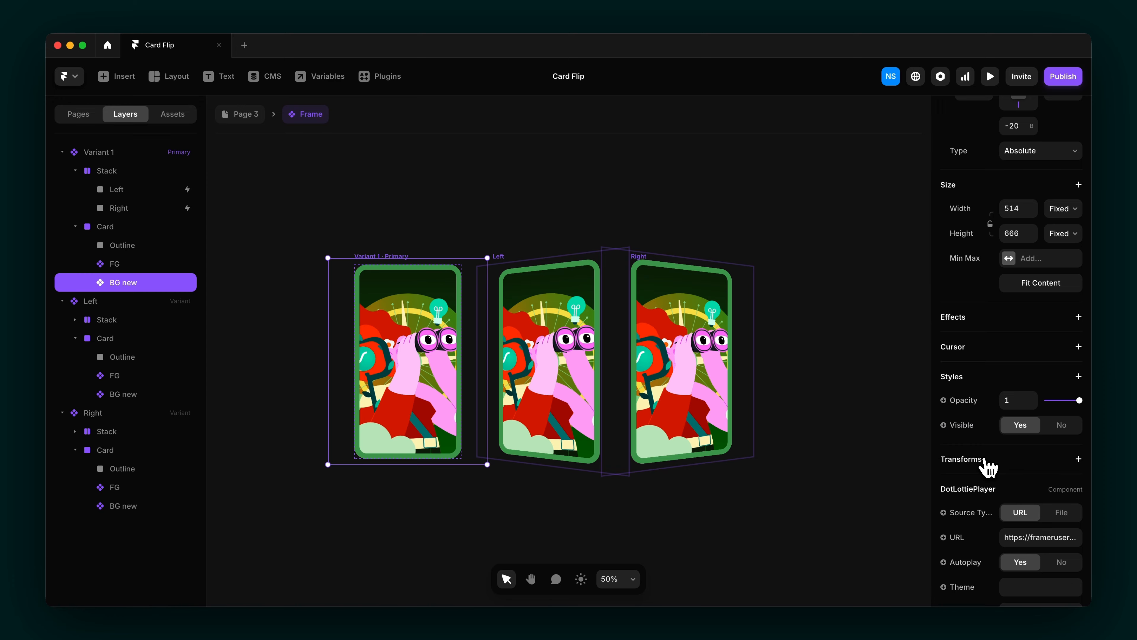
left_click(1079, 458)
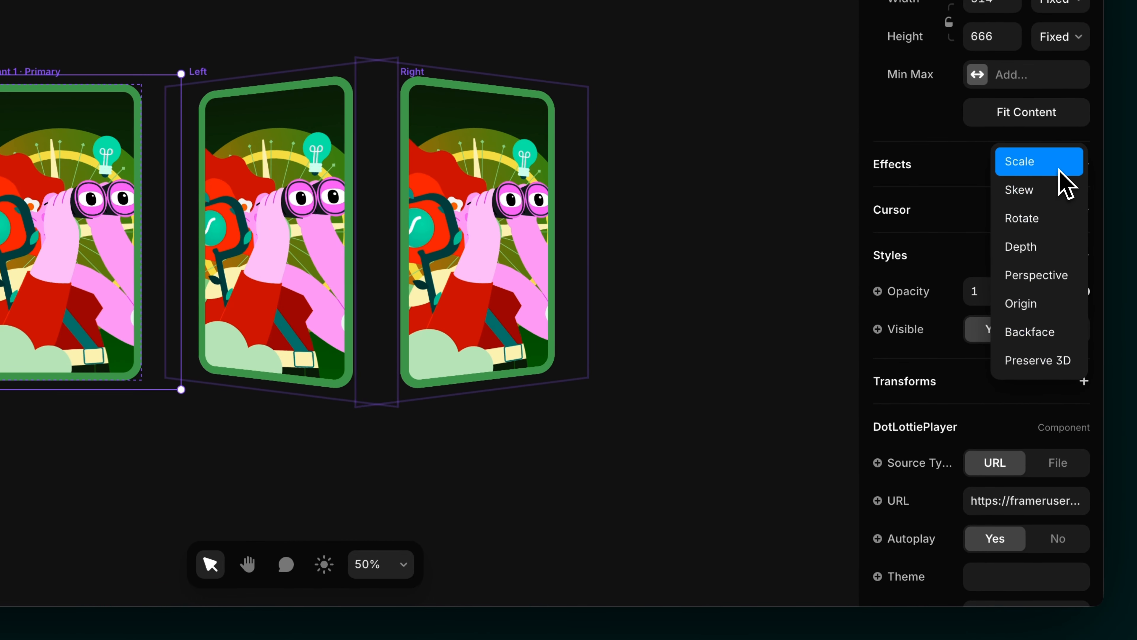
left_click(1059, 171)
left_click(1076, 419)
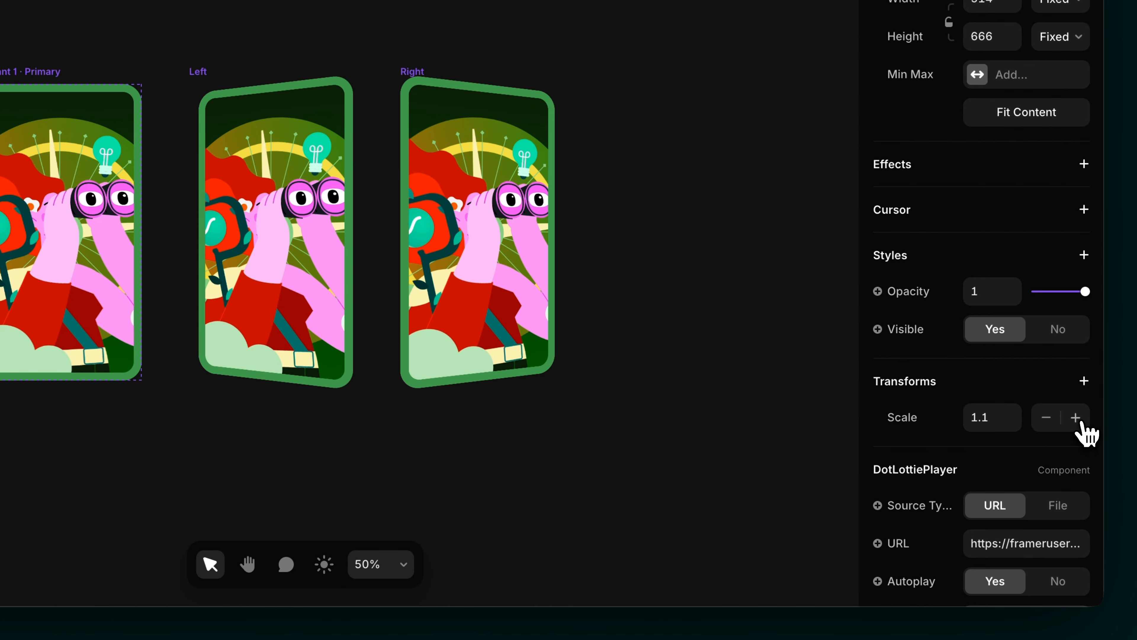
left_click(1076, 418)
left_click(1047, 419)
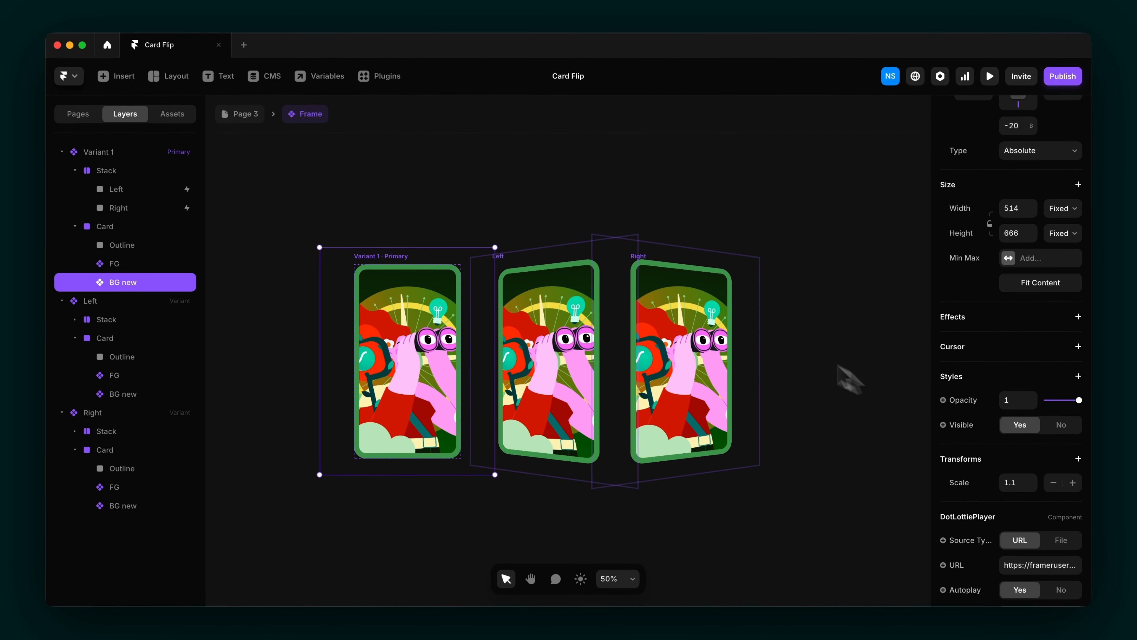
left_click(504, 260)
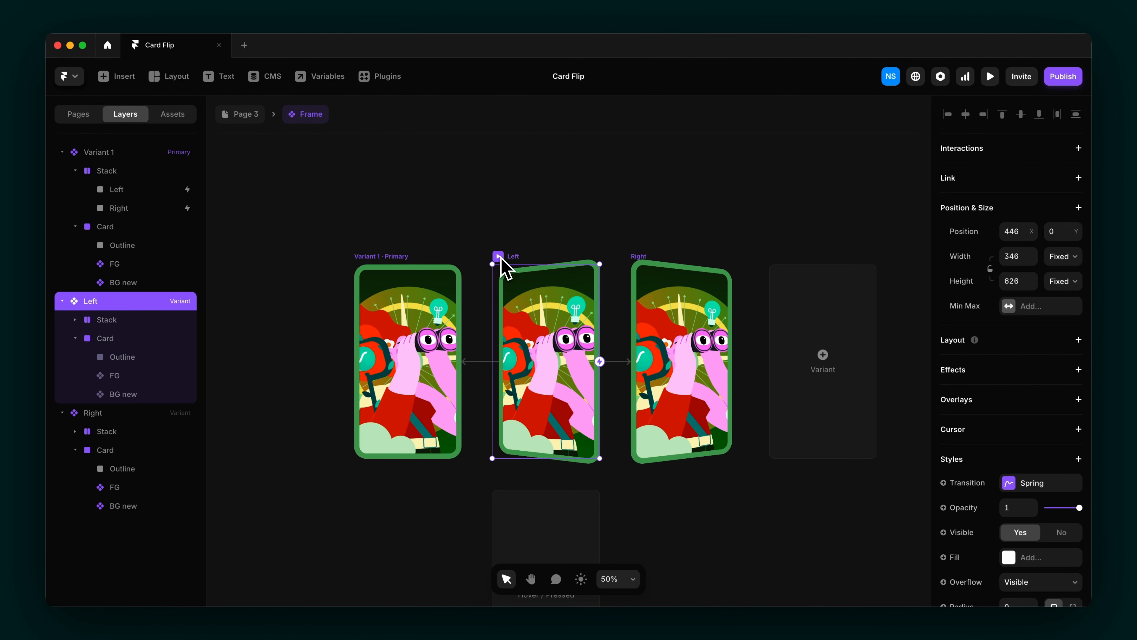
Step: Nudge the Left variant's BG new leftward and the Right variant's BG new rightward, then preview
left_click(137, 395)
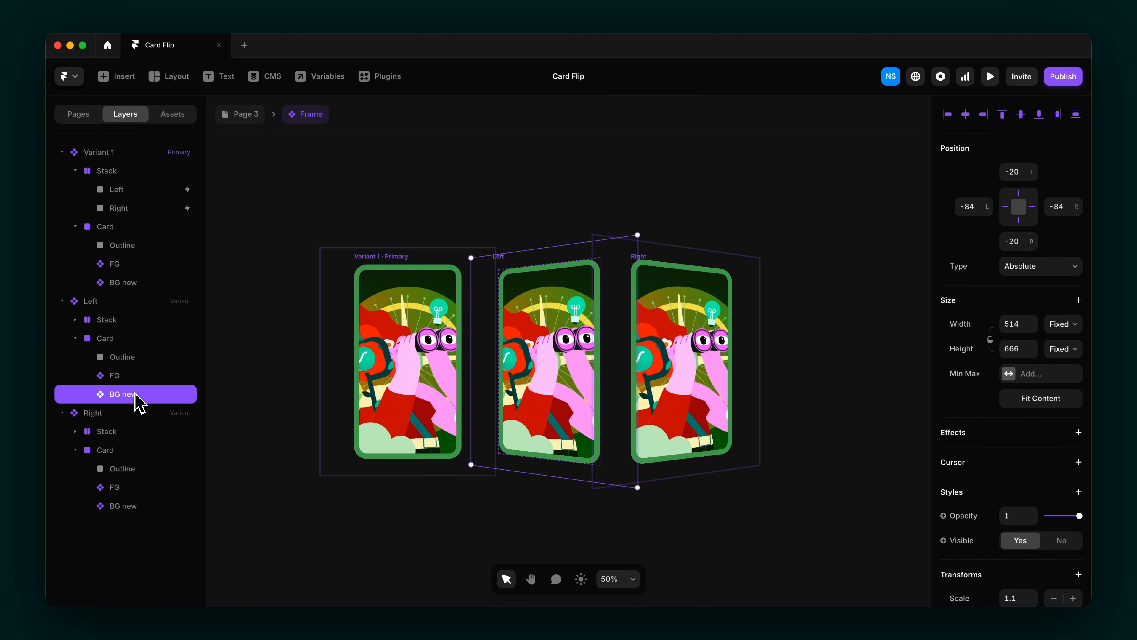
key("shift+Left")
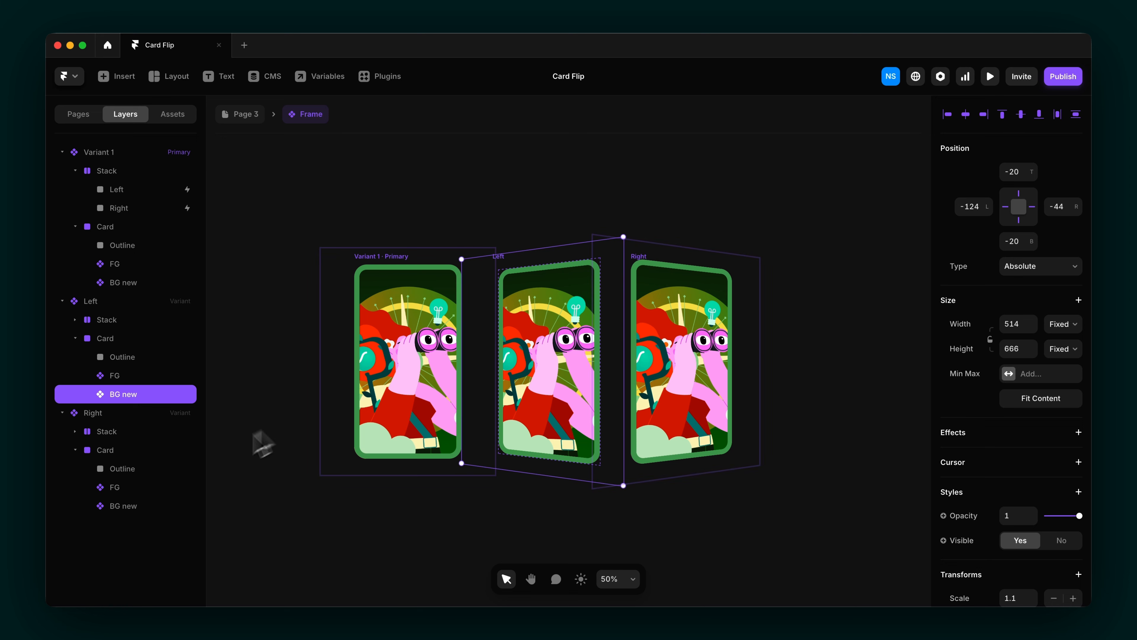
left_click(135, 506)
key("shift+Right")
key("shift+Right")
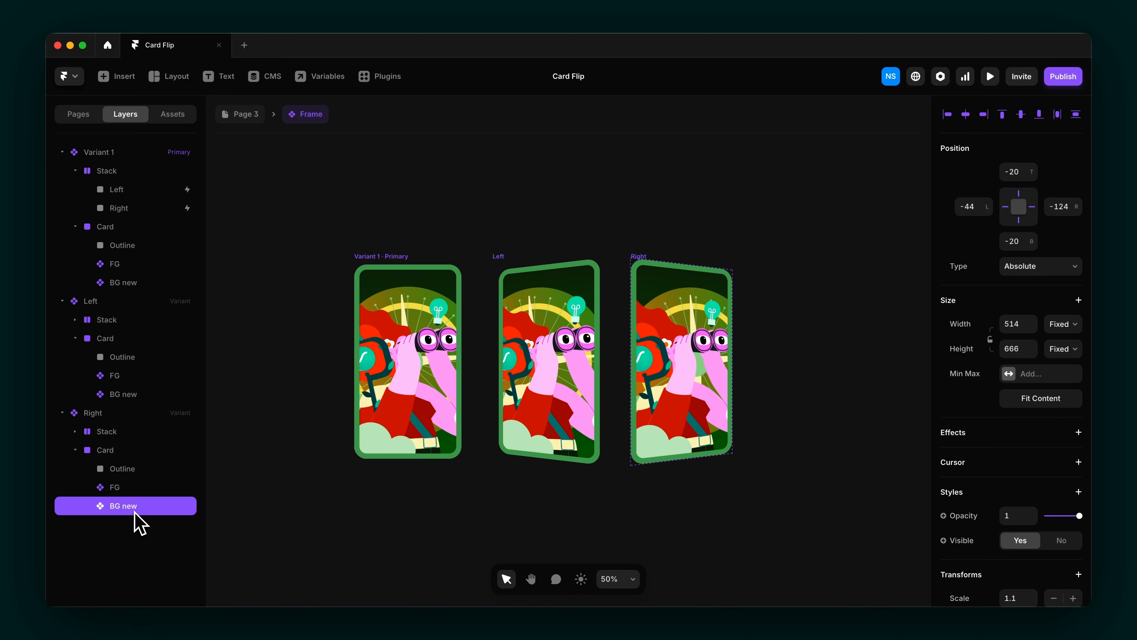
left_click(994, 77)
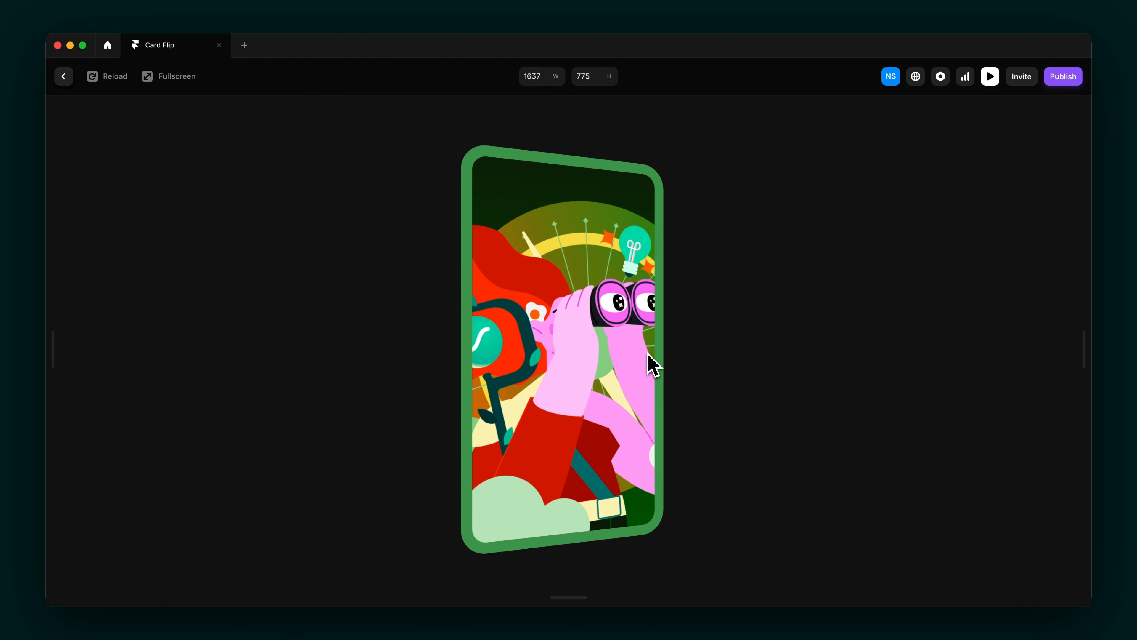
Step: Offset the Left variant's FG artwork left to -78 left, -54 right, then rerun the preview
key("Escape")
left_click(124, 378)
key("shift+Left")
key("shift+Left")
key("shift+Left")
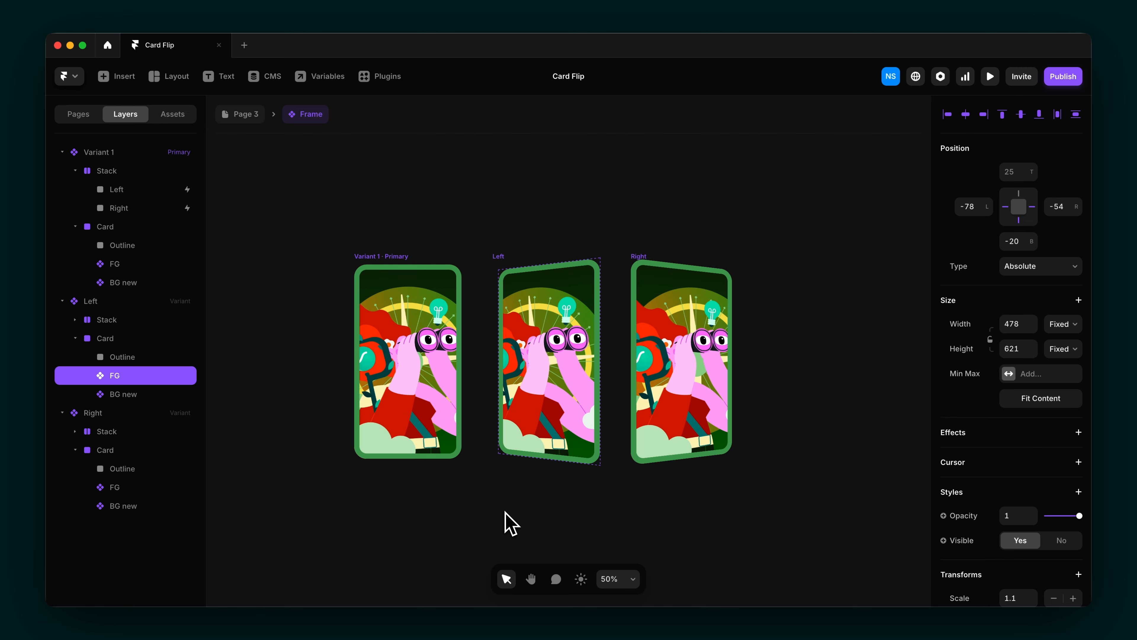
left_click(990, 76)
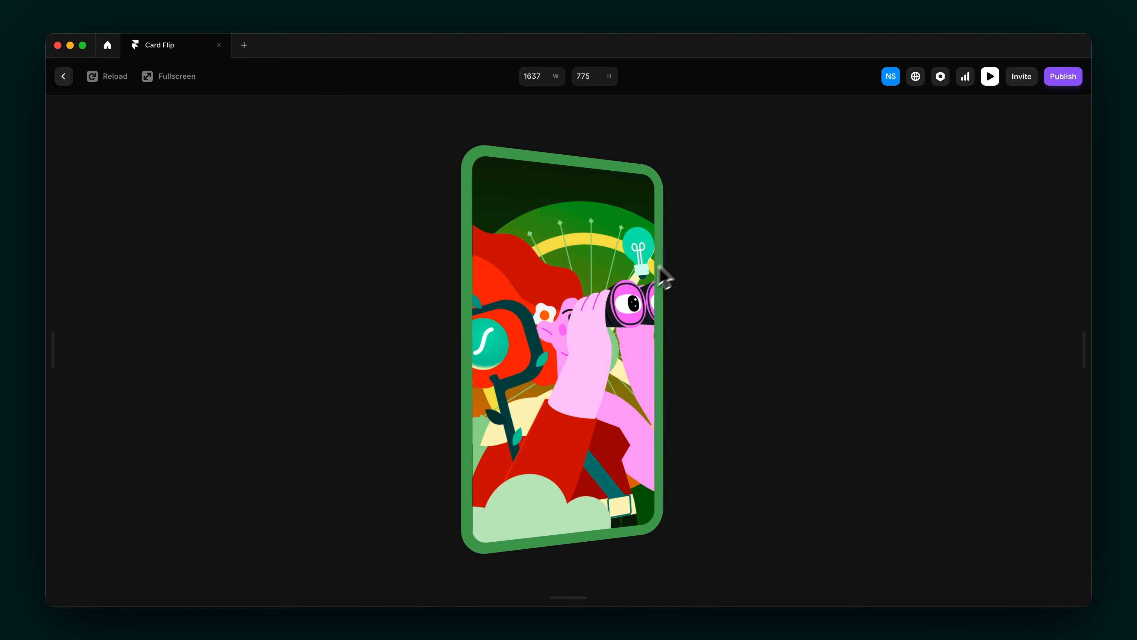